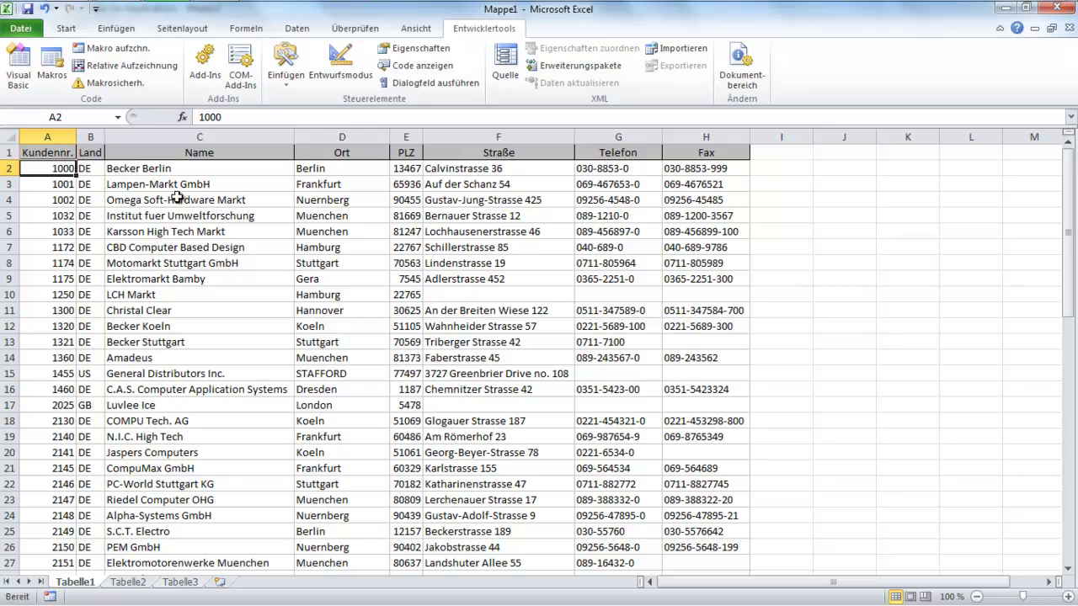
# Step: Open the VBA editor with Alt+F11 and insert a new UserForm from Tabelle1's Einfügen menu
pyautogui.hotkey('alt', 'F11')
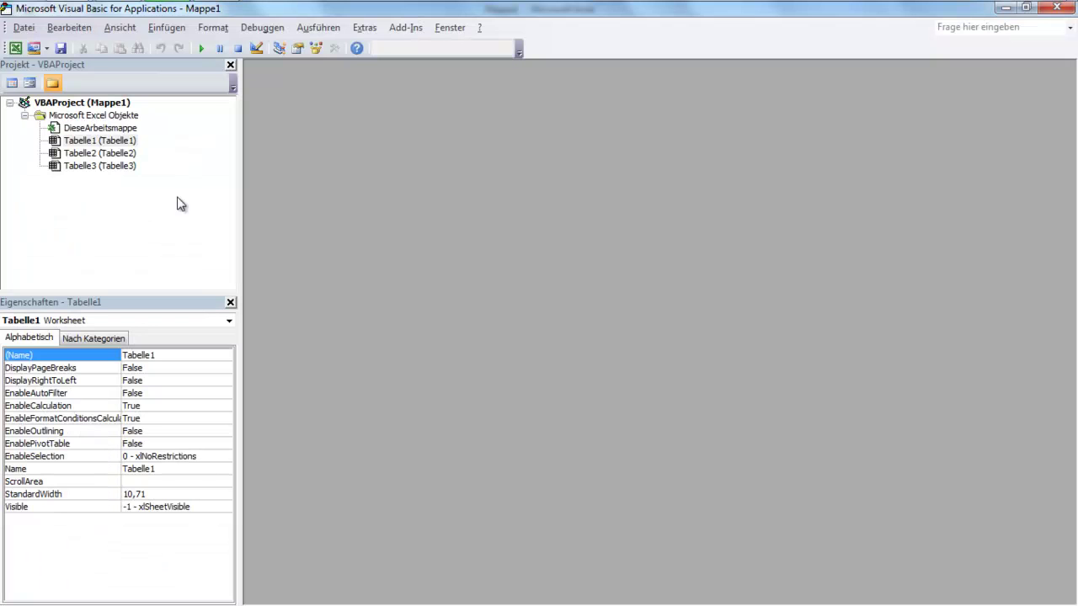
pyautogui.rightClick(113, 203)
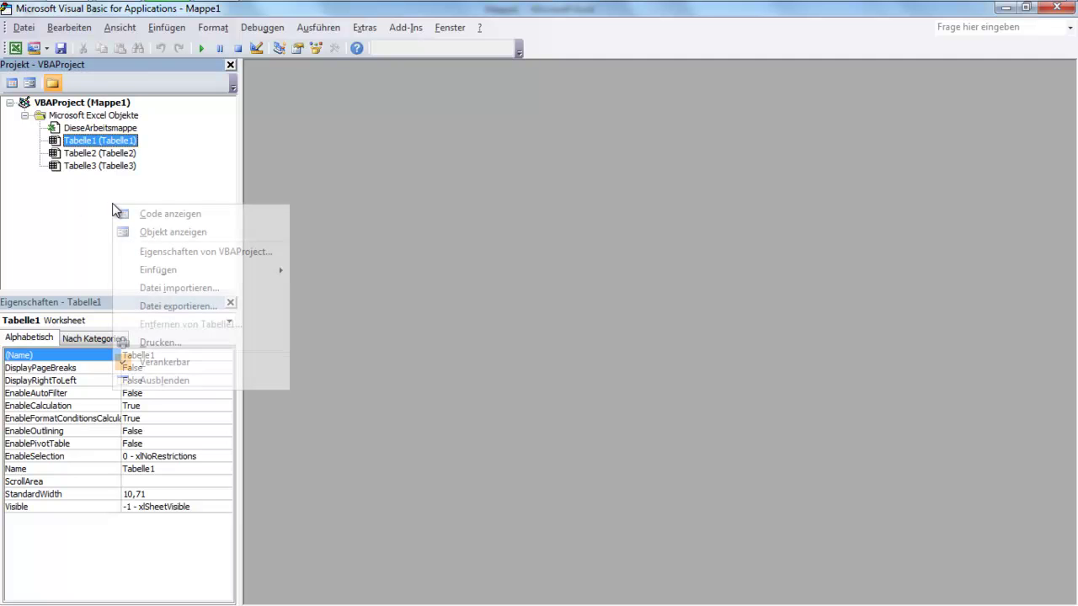
pyautogui.moveTo(227, 258)
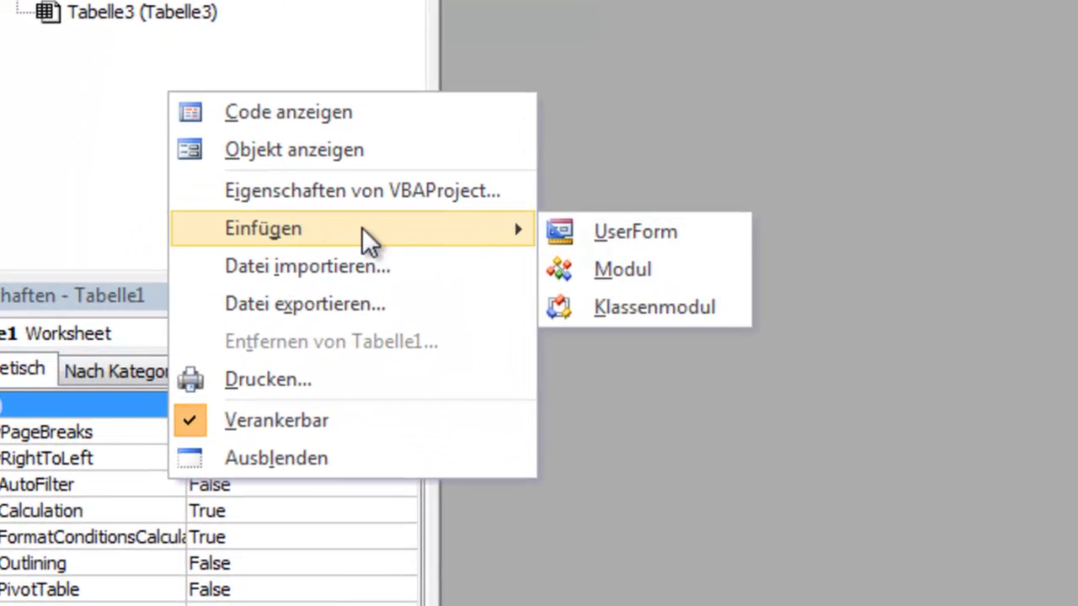
pyautogui.click(416, 258)
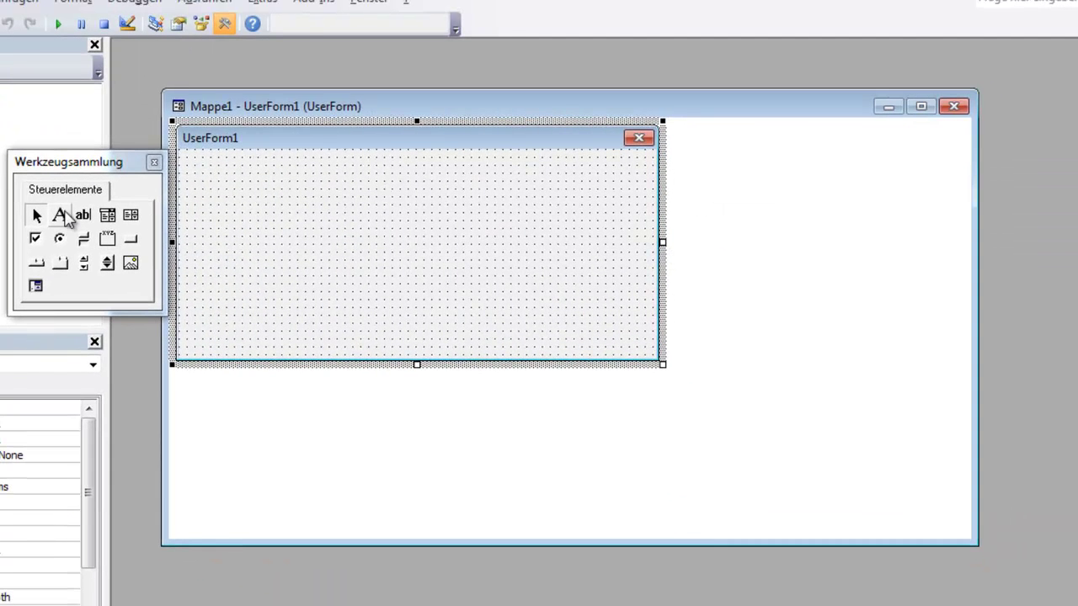
# Step: Draw Label1 at the form's top-left and drag the form's right edge inward
pyautogui.click(60, 215)
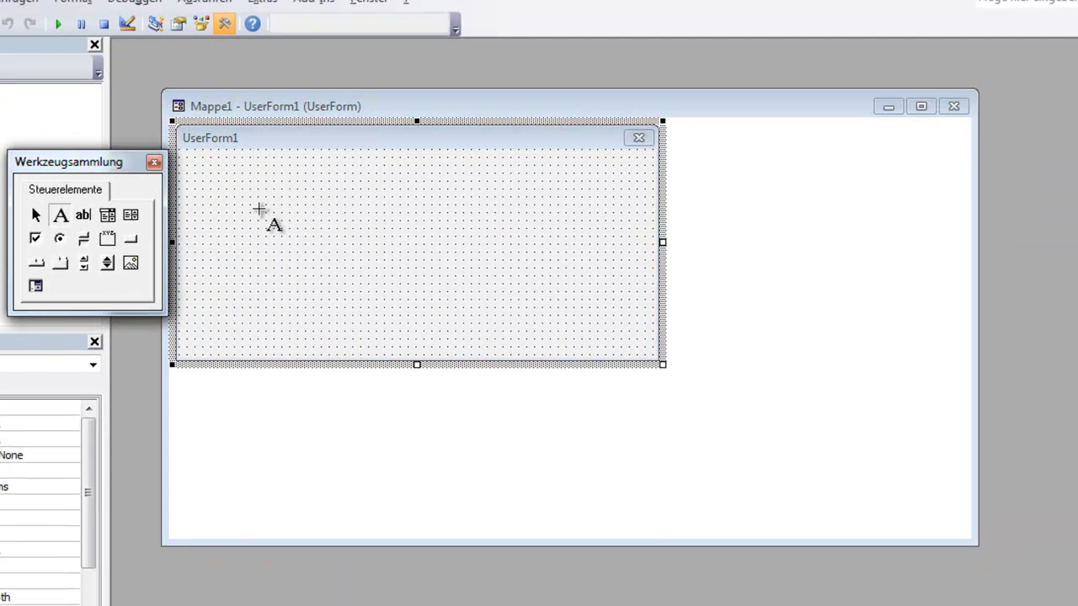
pyautogui.moveTo(186, 160); pyautogui.dragTo(383, 202)
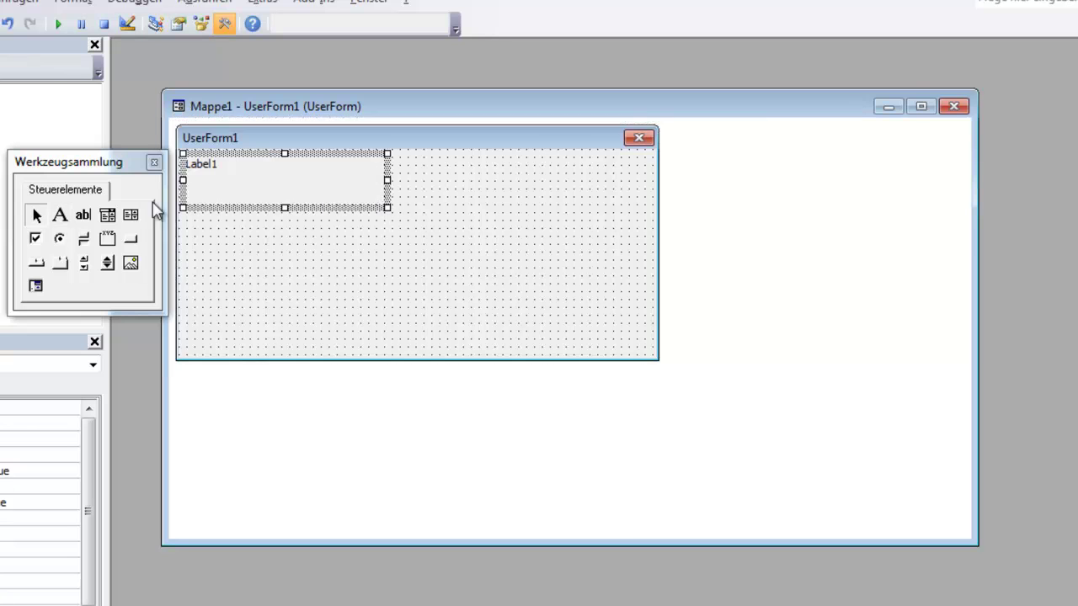
pyautogui.click(660, 257)
pyautogui.moveTo(661, 253); pyautogui.dragTo(585, 242)
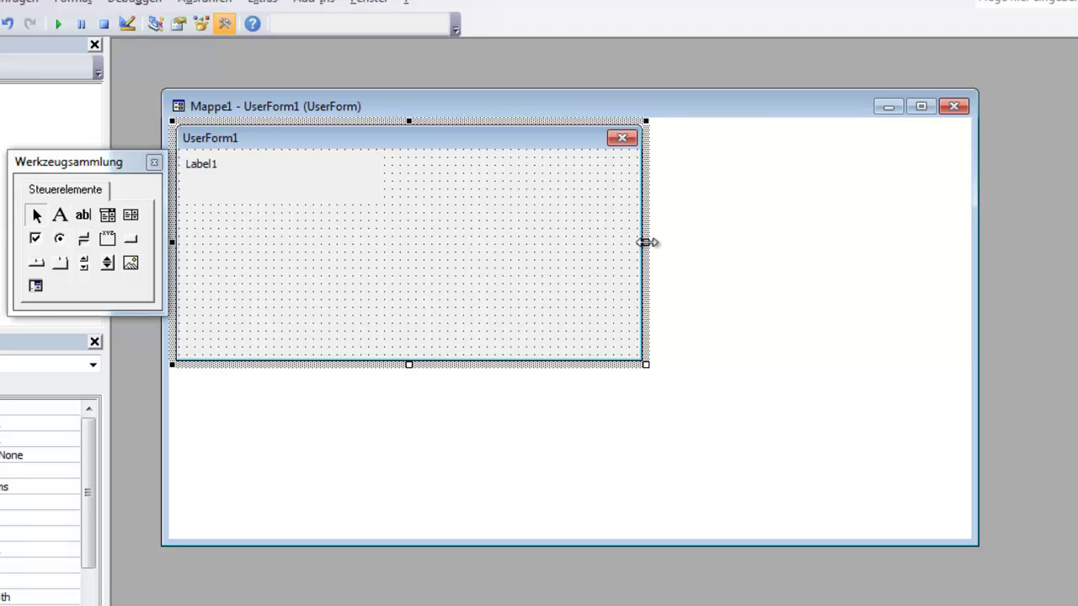
pyautogui.click(199, 179)
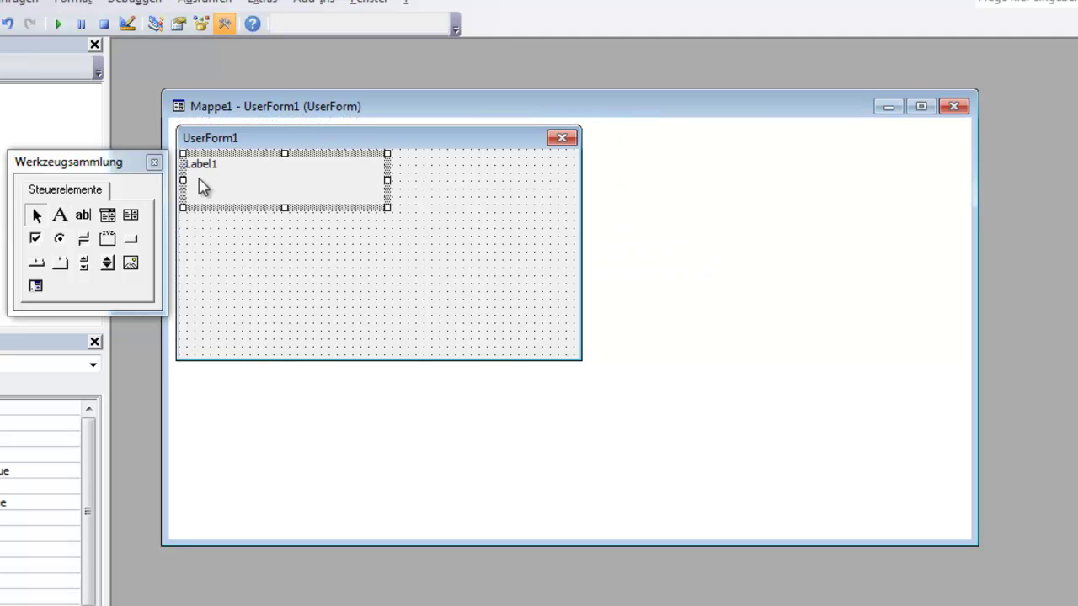
# Step: Draw a text box right of Label1 and a command button below the label
pyautogui.click(83, 215)
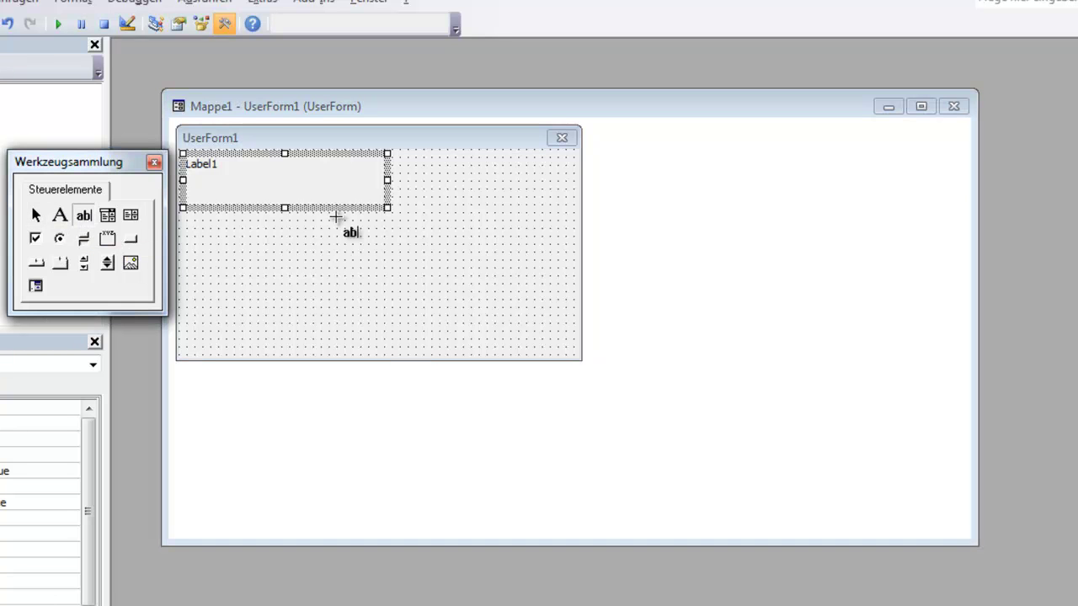
pyautogui.moveTo(406, 159)
pyautogui.mouseDown()
pyautogui.moveTo(567, 193)
pyautogui.moveTo(569, 206)
pyautogui.mouseUp()
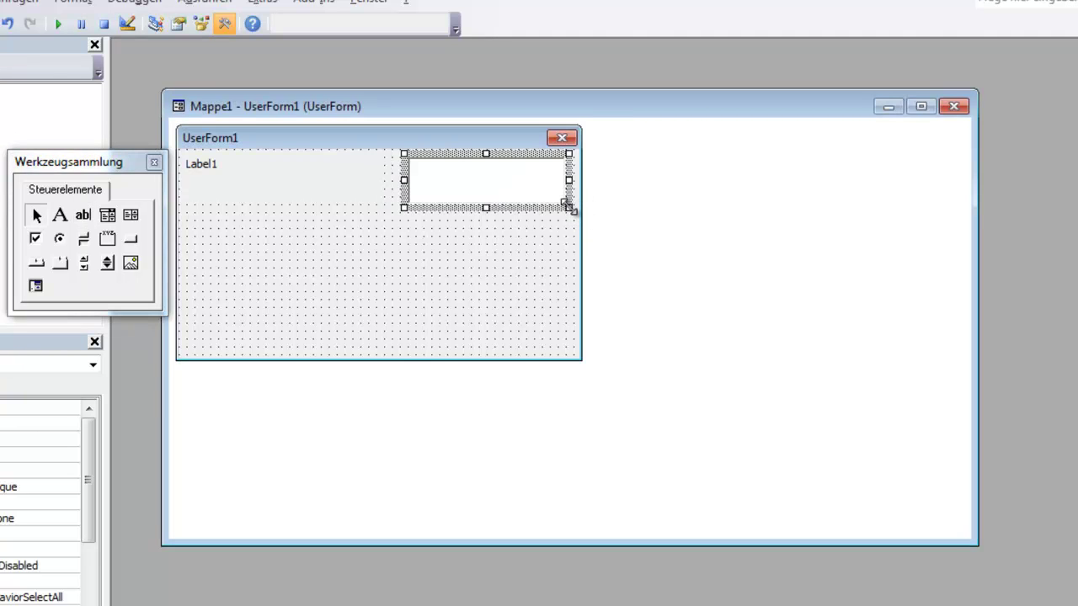
pyautogui.click(488, 252)
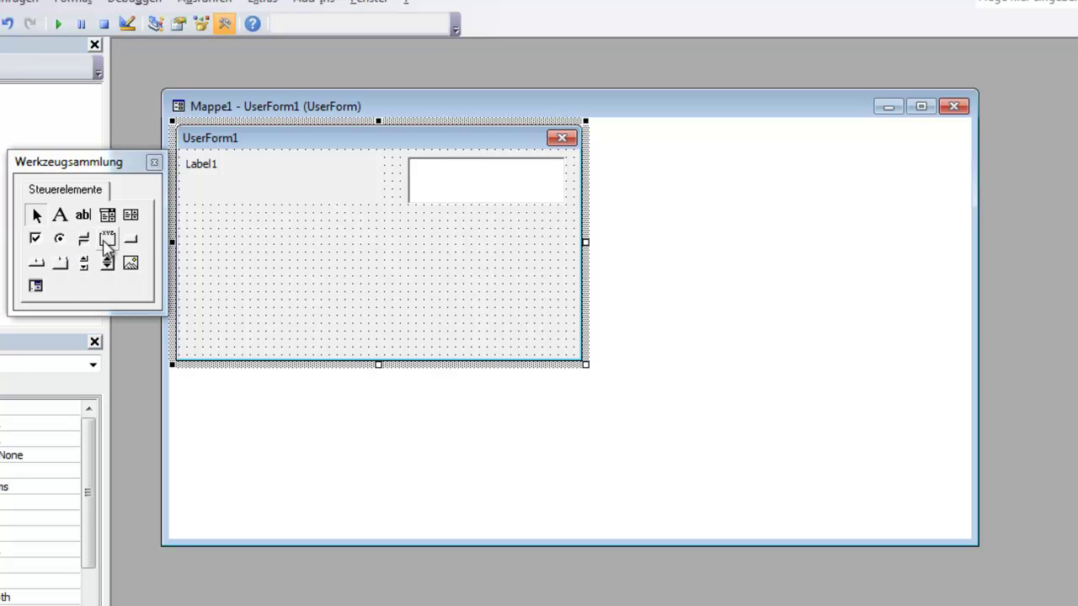
pyautogui.click(130, 239)
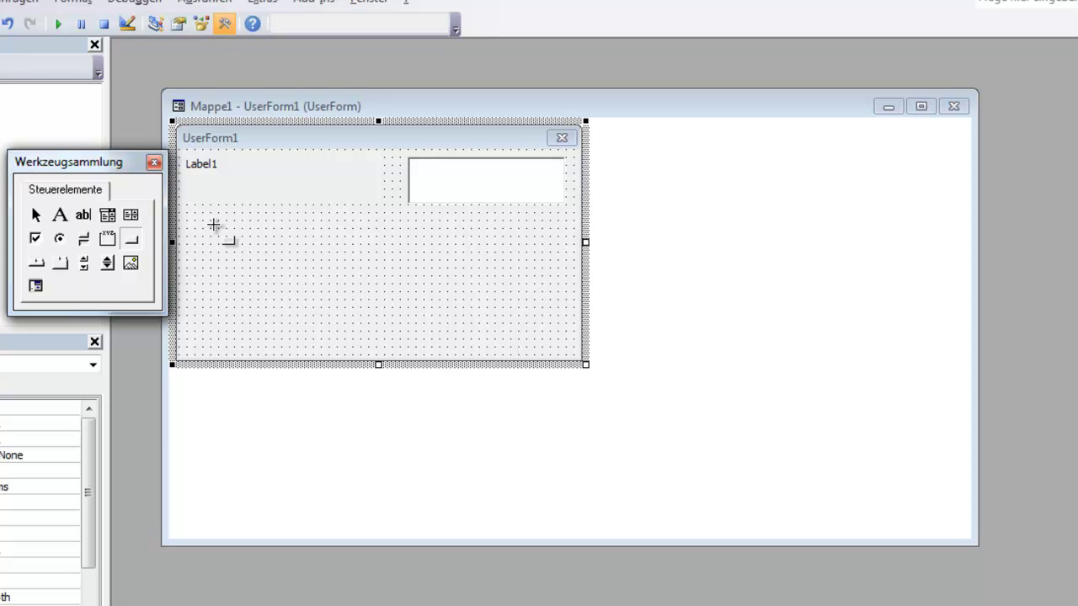
pyautogui.moveTo(194, 215); pyautogui.dragTo(344, 261)
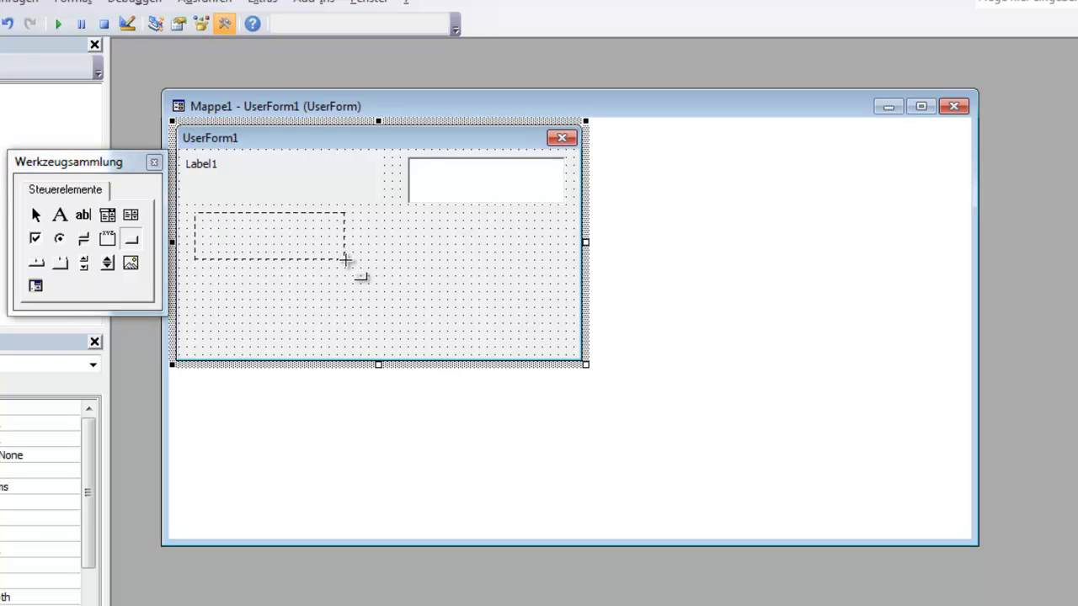
pyautogui.moveTo(343, 261); pyautogui.dragTo(355, 263)
# Step: Copy and paste the command button beside the first, then shorten the form below them
pyautogui.rightClick(284, 238)
pyautogui.click(328, 262)
pyautogui.rightClick(414, 270)
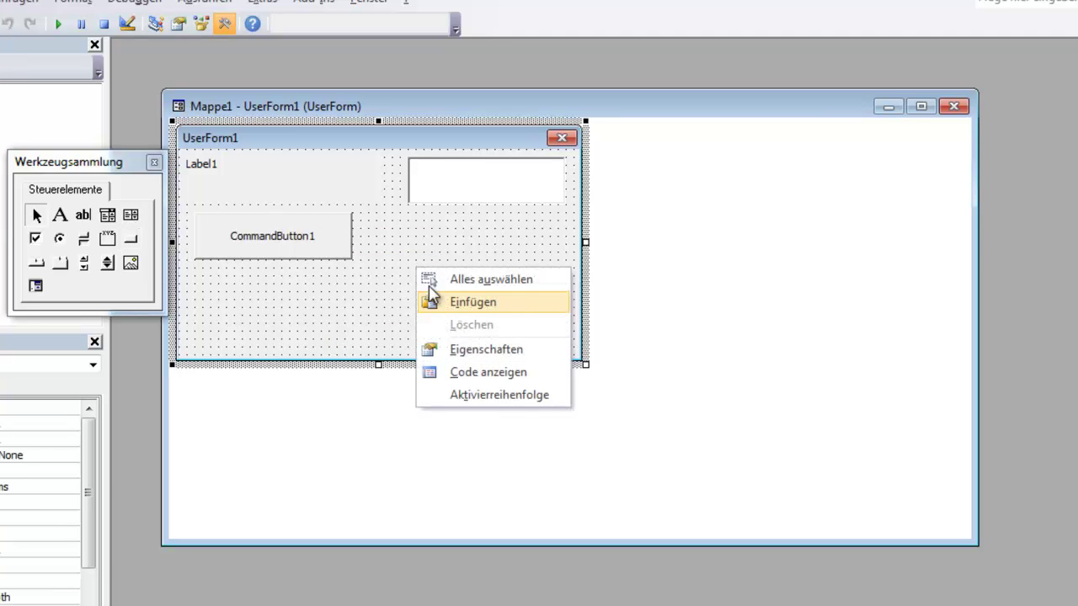
pyautogui.click(451, 301)
pyautogui.moveTo(423, 257); pyautogui.dragTo(479, 244)
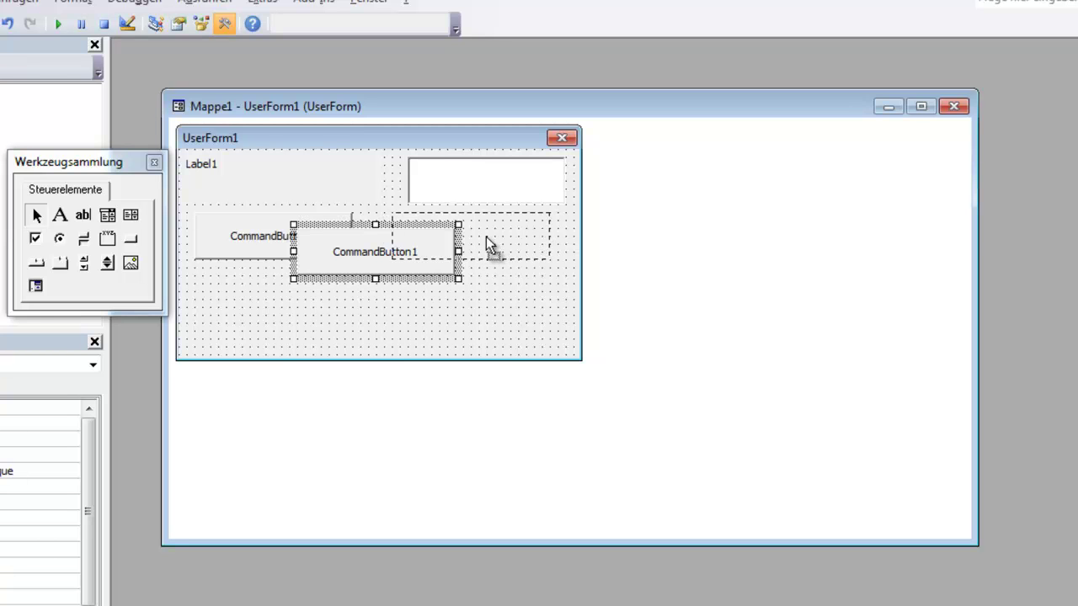
pyautogui.moveTo(486, 239); pyautogui.dragTo(486, 239)
pyautogui.click(395, 349)
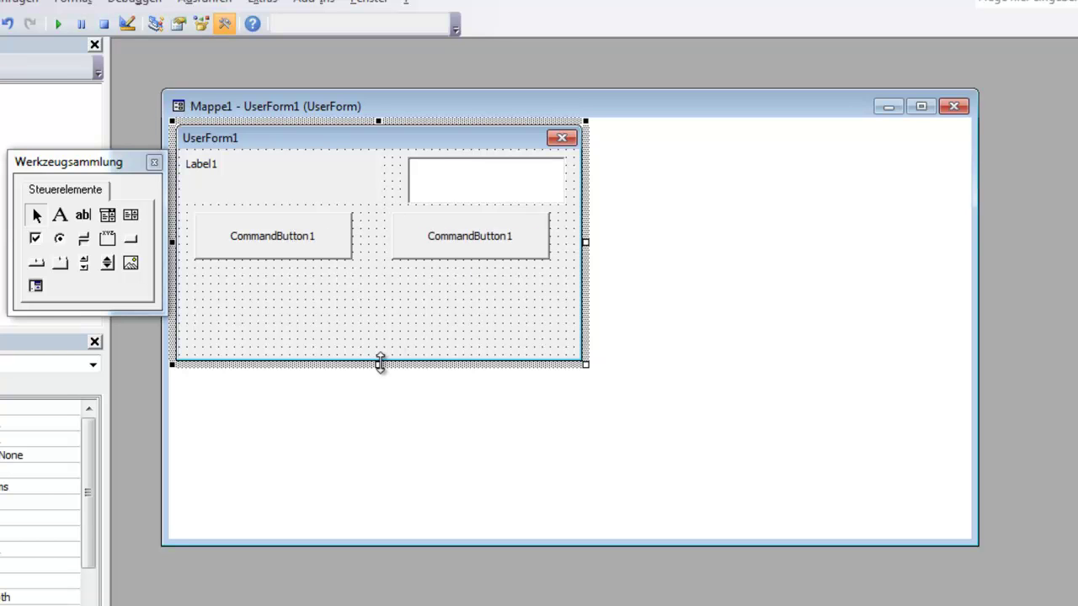
pyautogui.moveTo(378, 364); pyautogui.dragTo(379, 277)
# Step: Change Label1's caption to Kundennummer
pyautogui.click(246, 195)
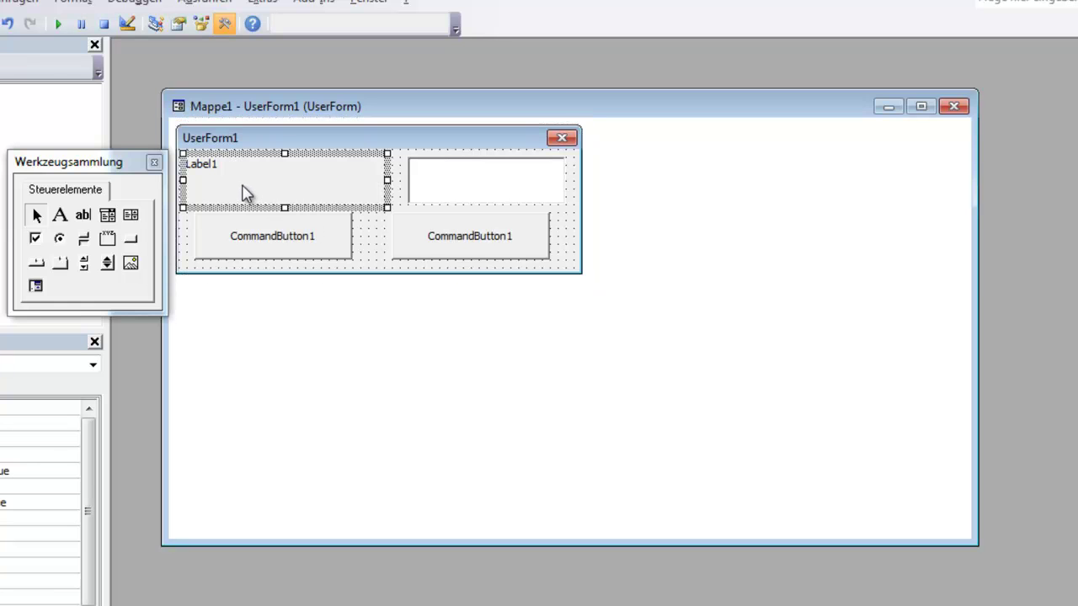
pyautogui.click(236, 188)
pyautogui.doubleClick(208, 172)
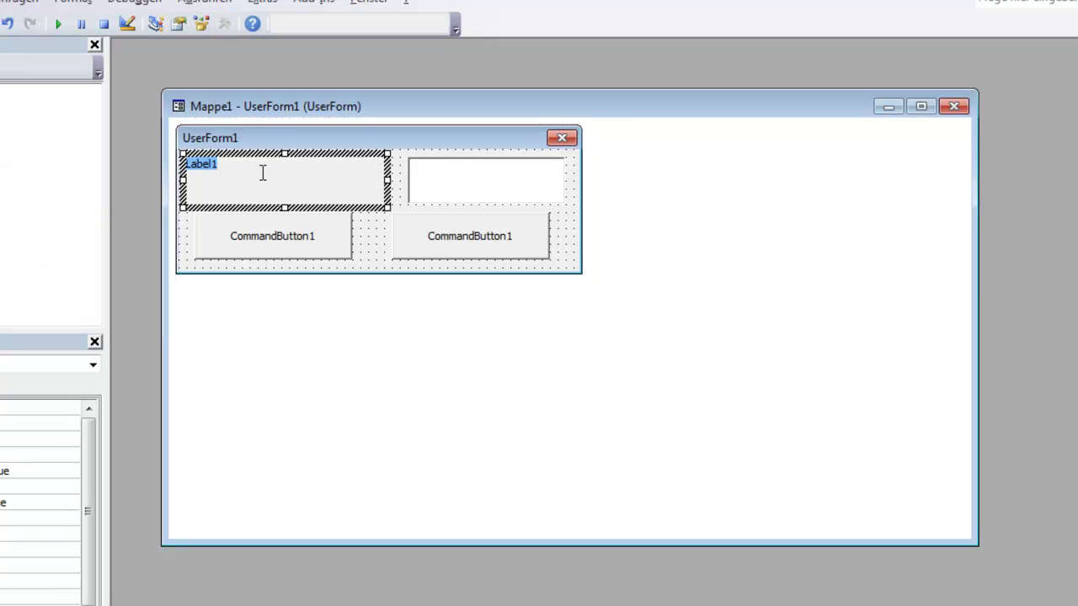
pyautogui.write('Kun')
pyautogui.click(284, 245)
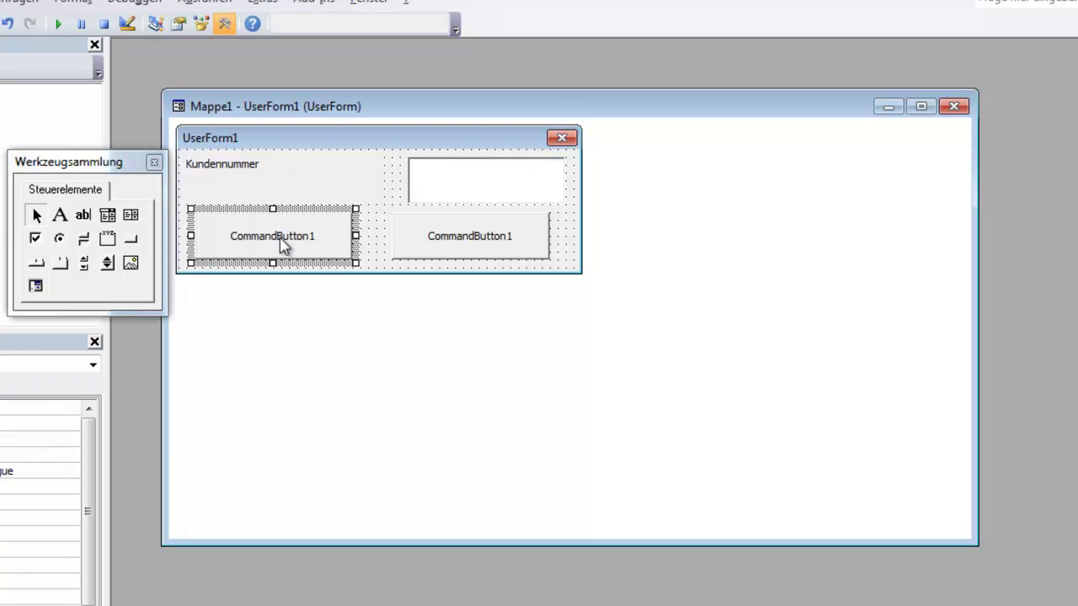
# Step: Caption the two buttons OK and Abbrechen, then select all controls together
pyautogui.click(284, 244)
pyautogui.press('BackSpace')
pyautogui.write('OK')
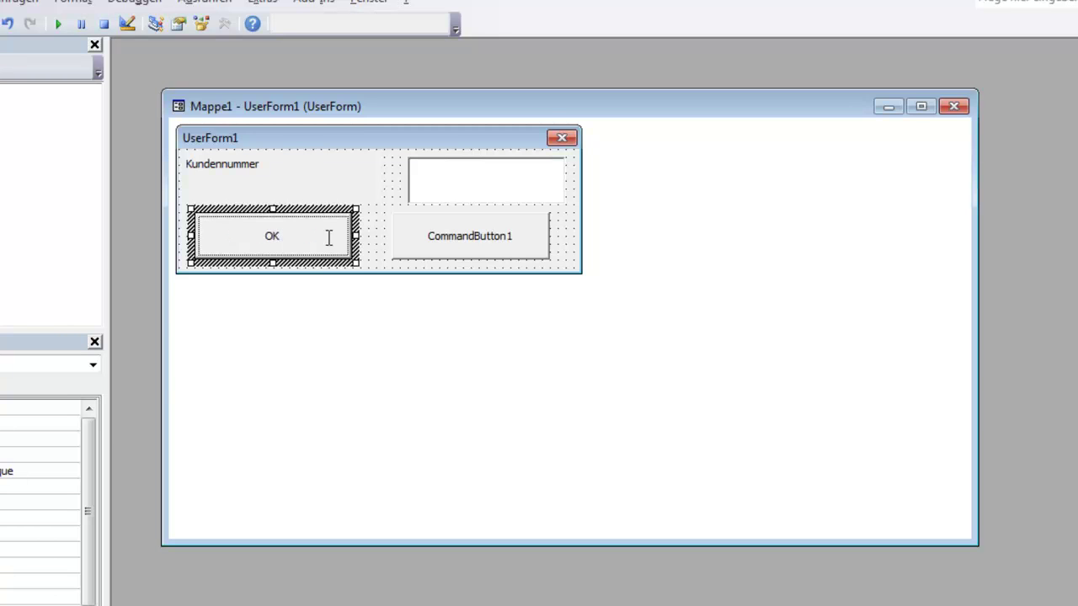
pyautogui.click(433, 249)
pyautogui.click(450, 244)
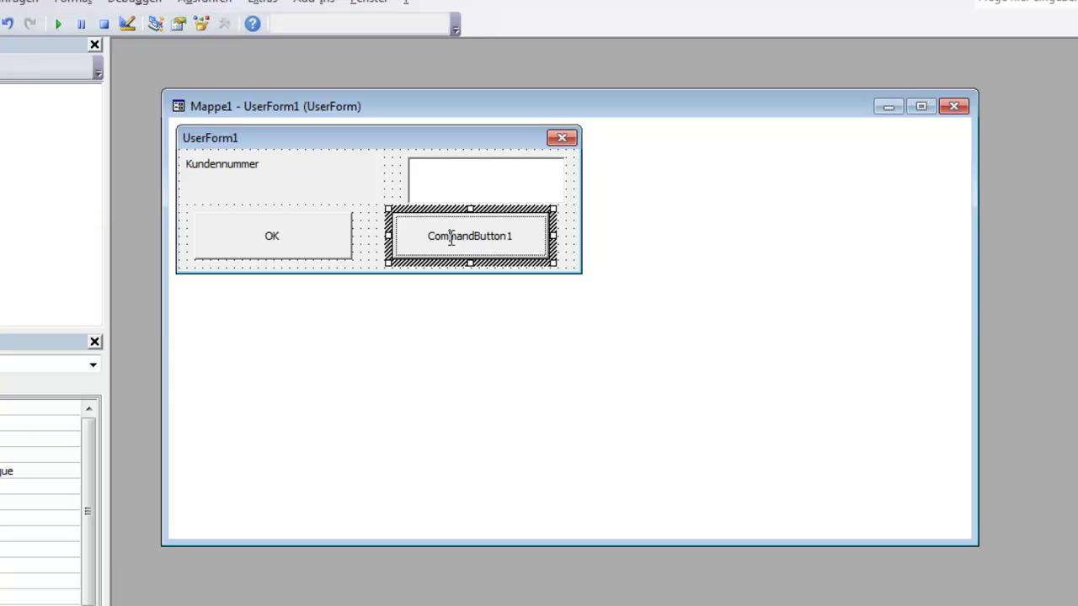
pyautogui.doubleClick(453, 238)
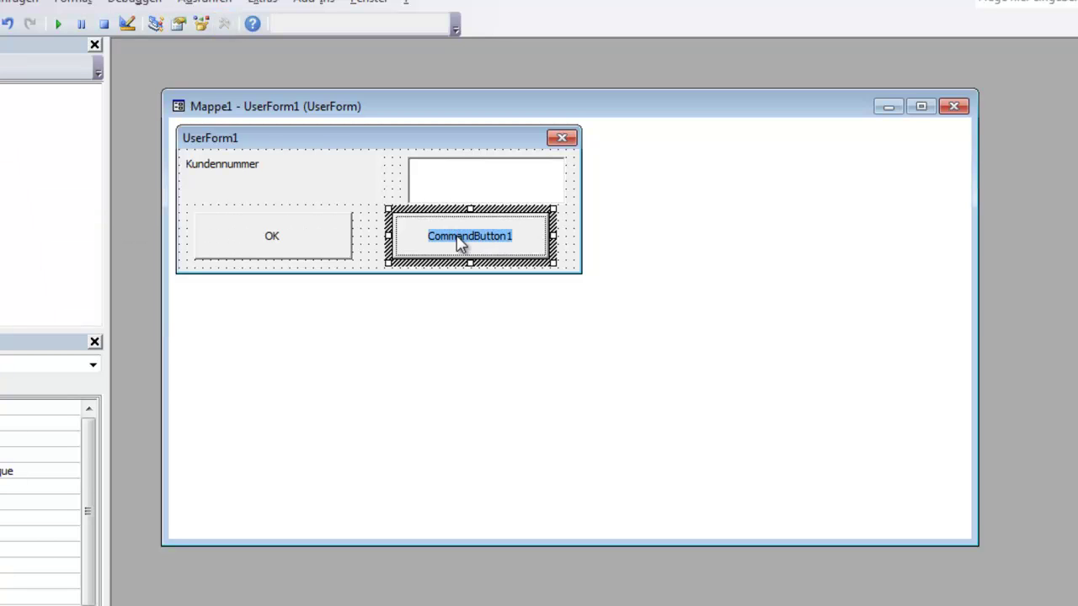
pyautogui.write('Abbrechen')
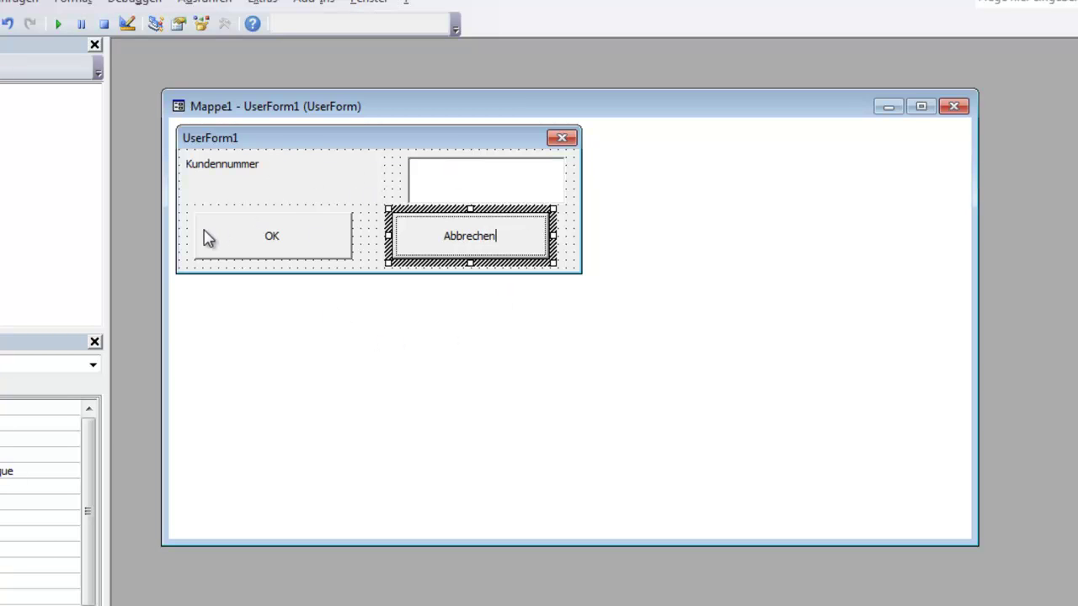
pyautogui.moveTo(183, 247)
pyautogui.mouseDown()
pyautogui.moveTo(273, 180)
pyautogui.moveTo(510, 183)
pyautogui.mouseUp()
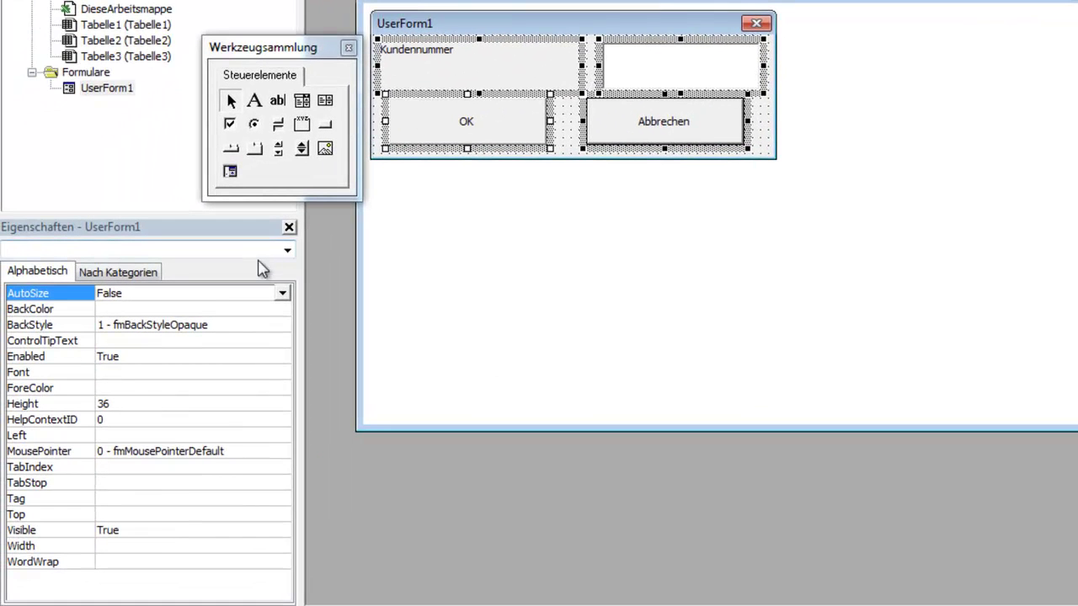
# Step: Set the Font property of the label, text box and both buttons to size 18
pyautogui.click(122, 274)
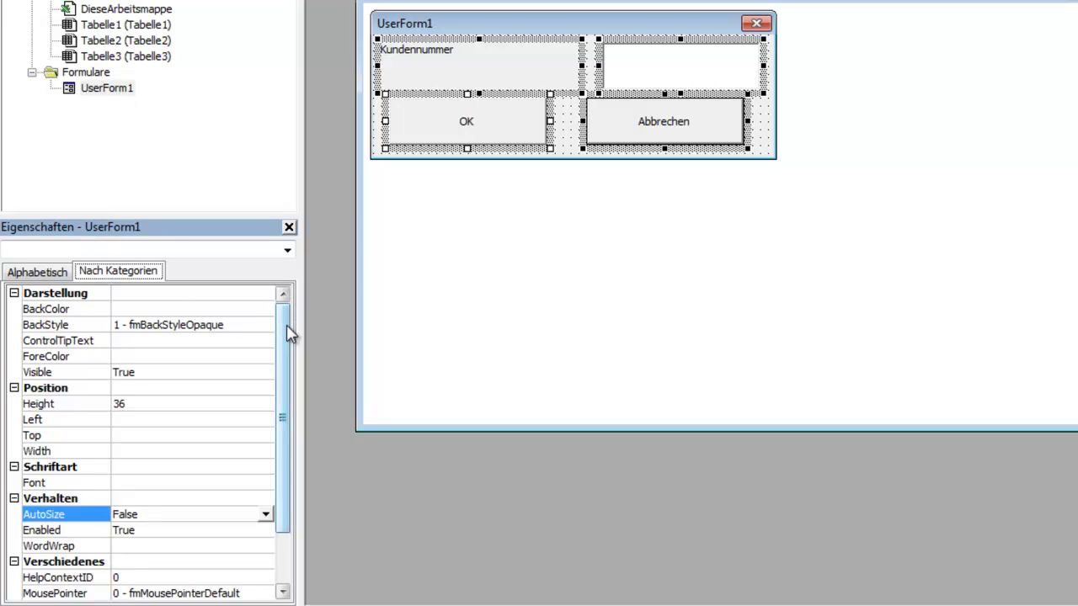
pyautogui.moveTo(289, 333); pyautogui.dragTo(278, 385)
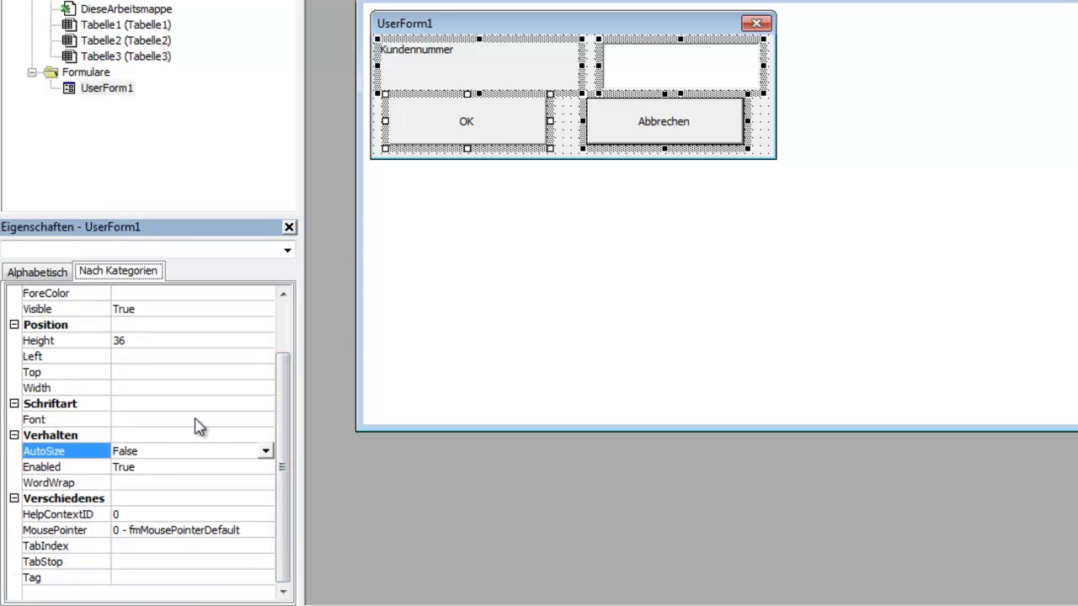
pyautogui.click(244, 419)
pyautogui.click(265, 420)
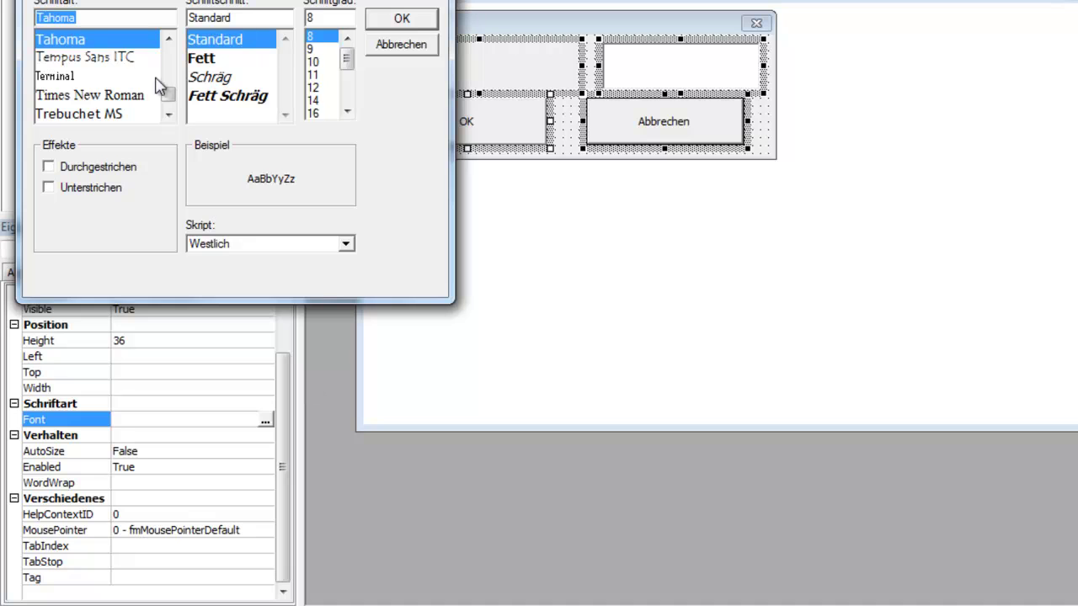
pyautogui.moveTo(345, 63); pyautogui.dragTo(345, 80)
pyautogui.click(318, 62)
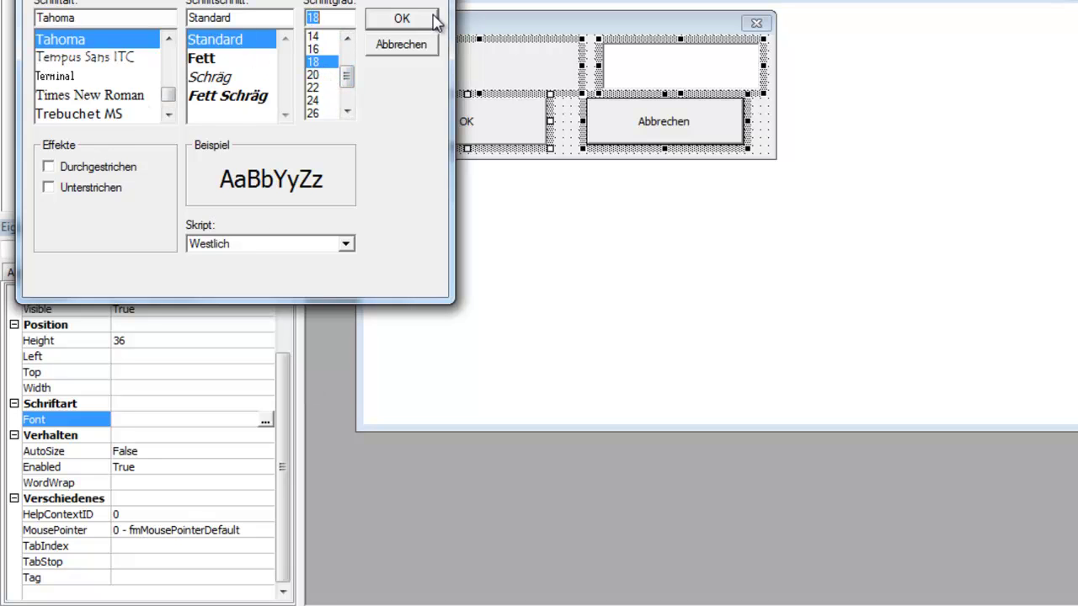
pyautogui.click(402, 18)
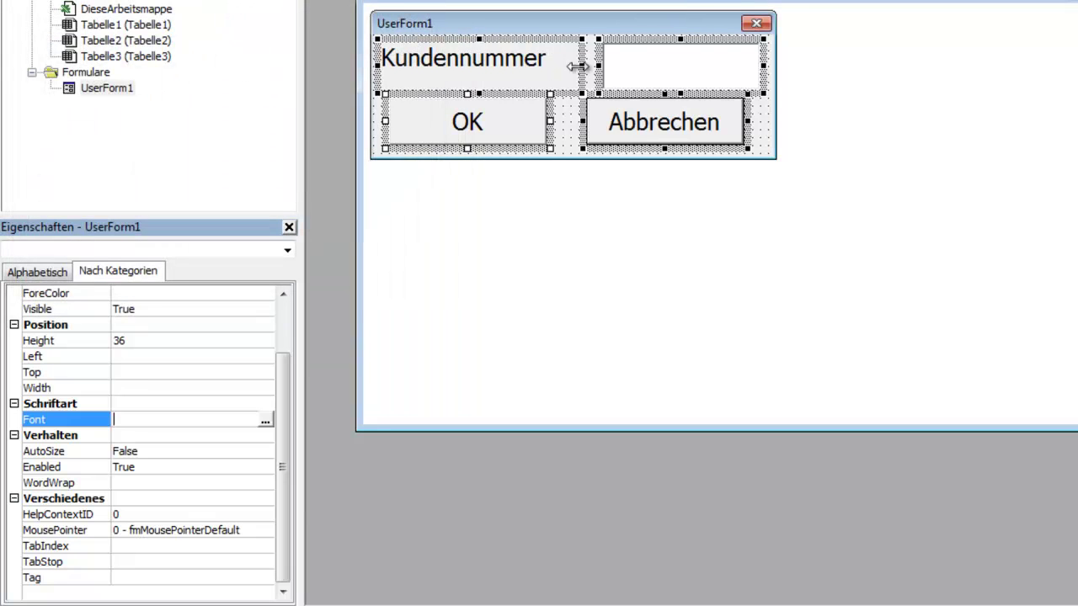
pyautogui.click(519, 76)
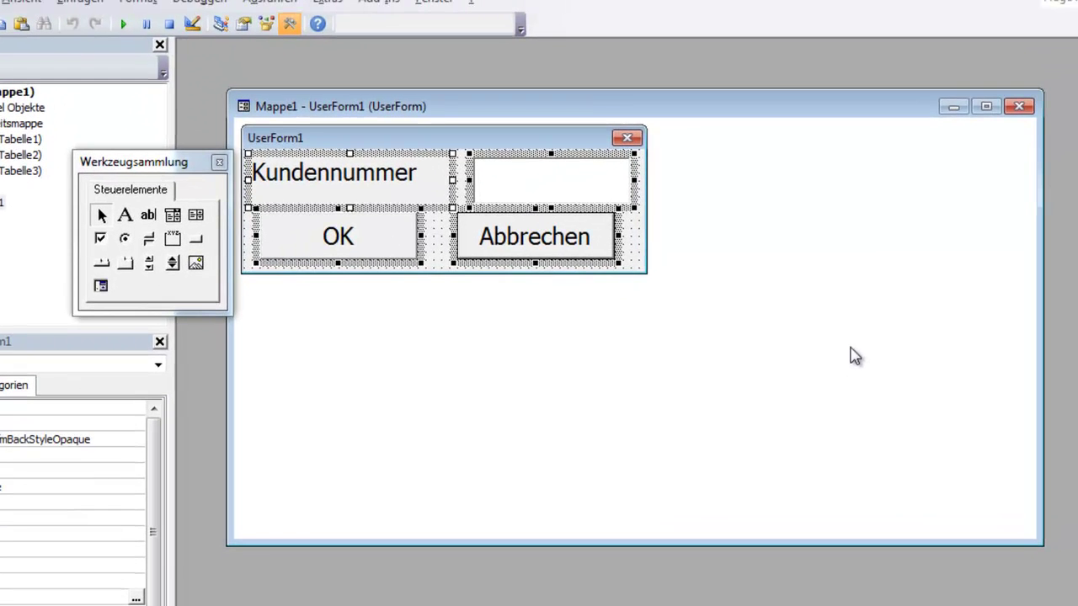
# Step: Shrink the UserForm1 designer window's right and bottom edges and move the Werkzeugsammlung top-left
pyautogui.click(444, 220)
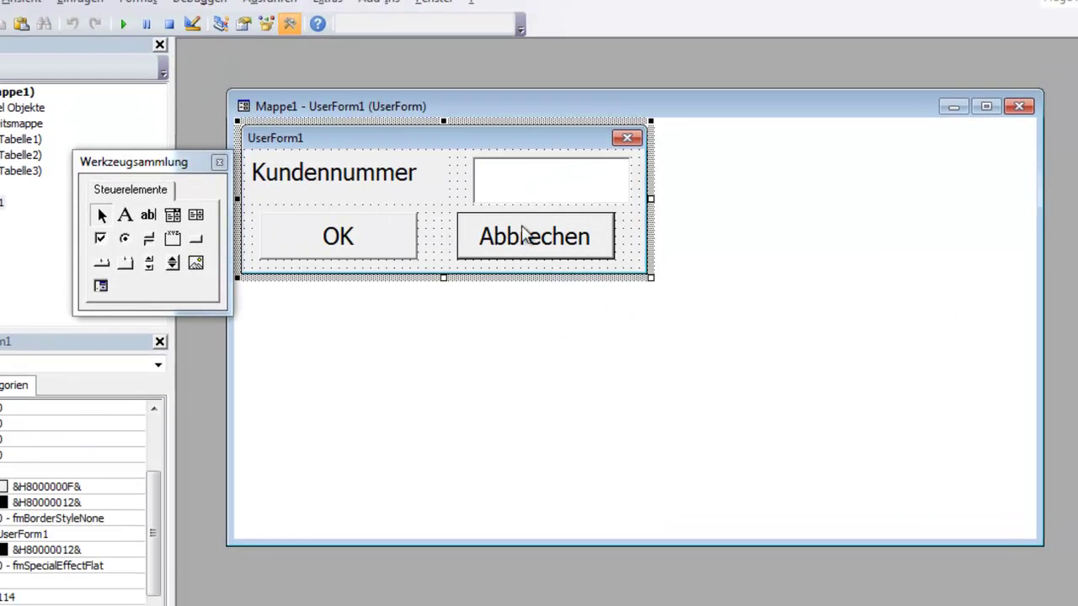
pyautogui.moveTo(1042, 254); pyautogui.dragTo(668, 247)
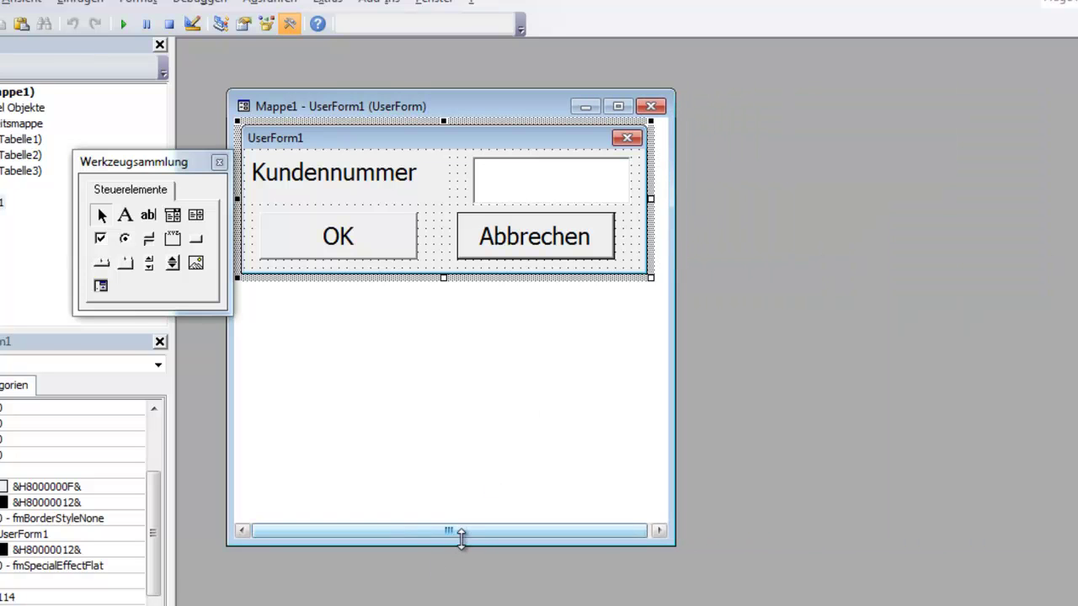
pyautogui.moveTo(461, 539); pyautogui.dragTo(455, 305)
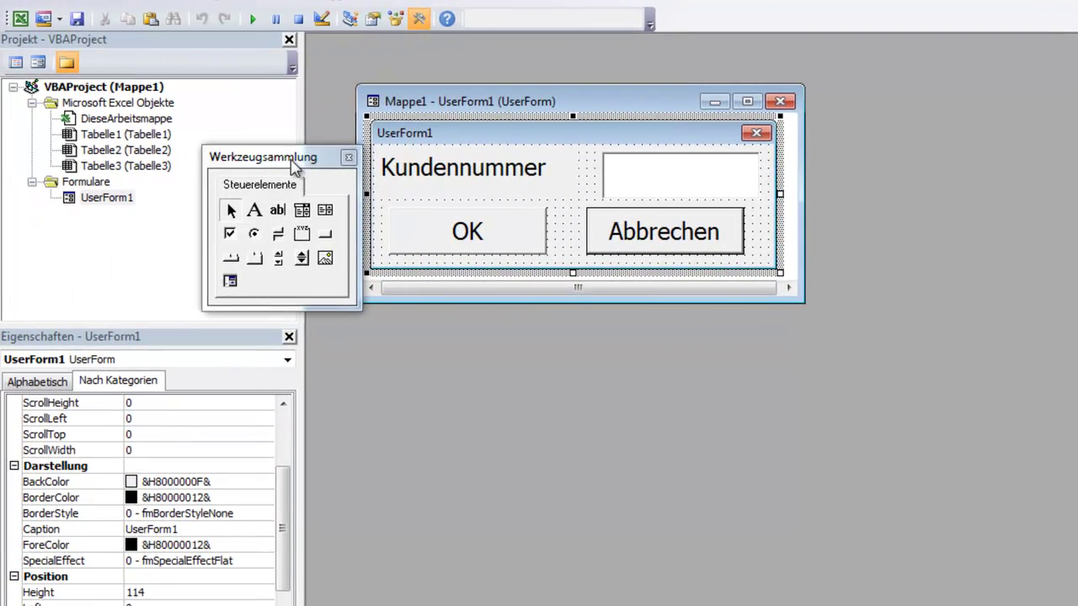
pyautogui.moveTo(240, 160); pyautogui.dragTo(245, 37)
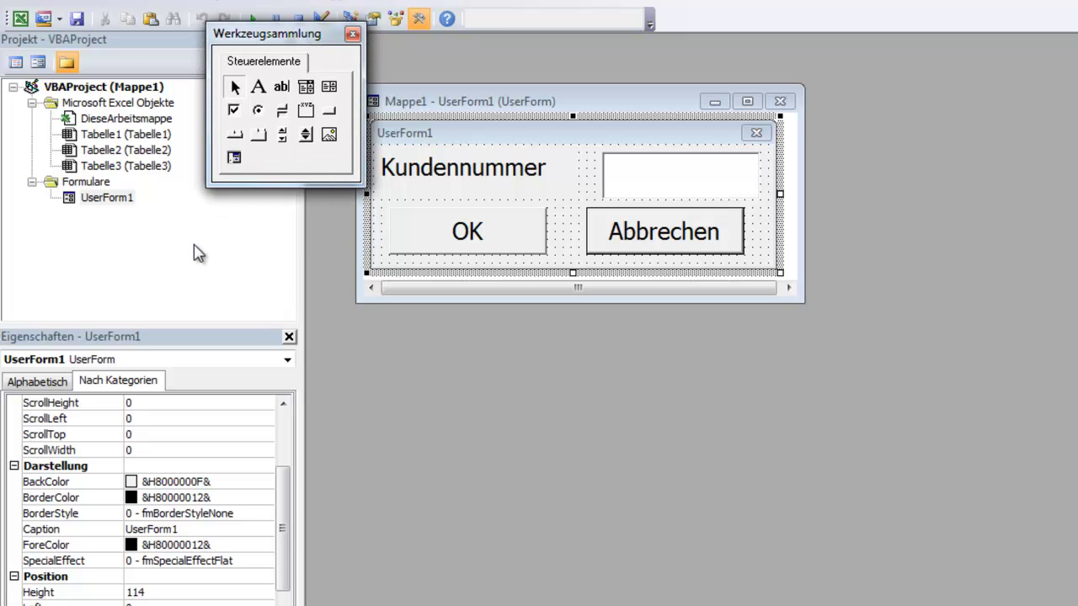
# Step: Insert a new UserForm2 via Einfügen > UserForm in the Project Explorer
pyautogui.rightClick(111, 257)
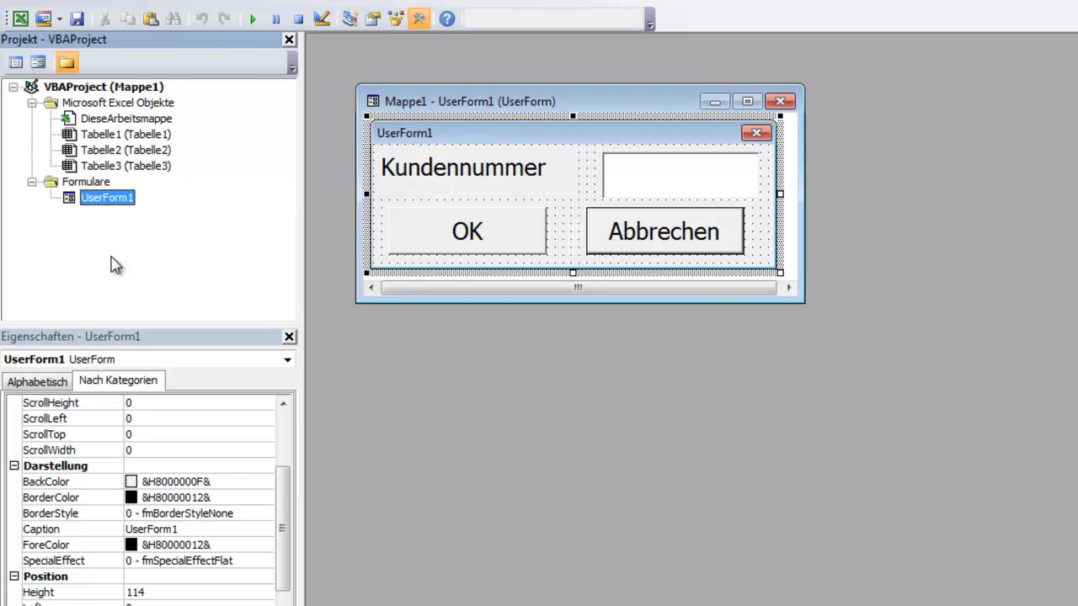
pyautogui.moveTo(166, 350)
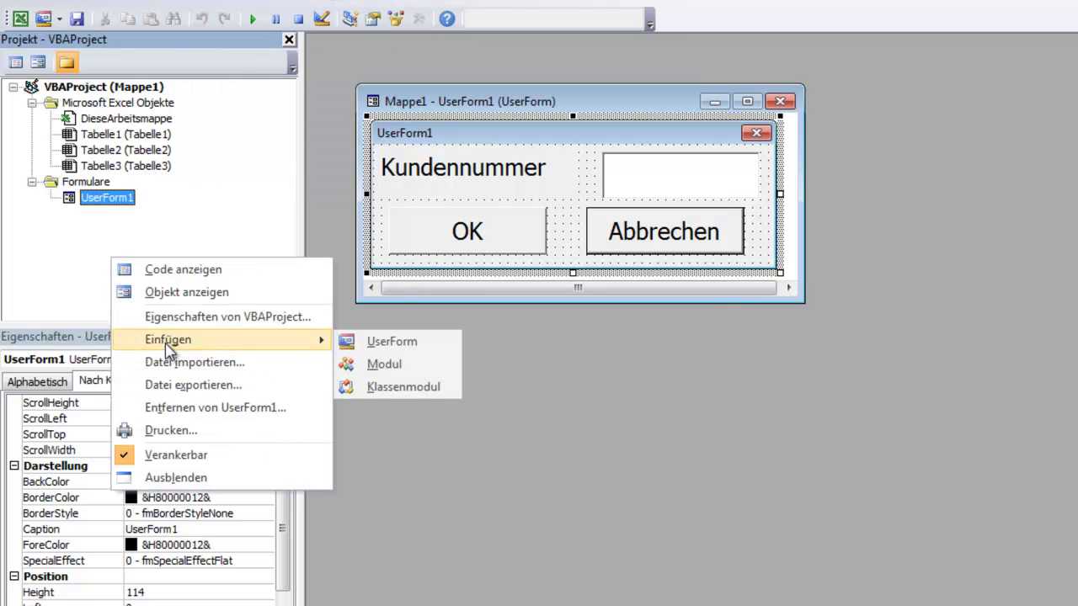
pyautogui.click(341, 343)
# Step: Enlarge the designer window and resize UserForm2 to 686,25 wide by 326,25 high
pyautogui.moveTo(617, 131); pyautogui.dragTo(585, 91)
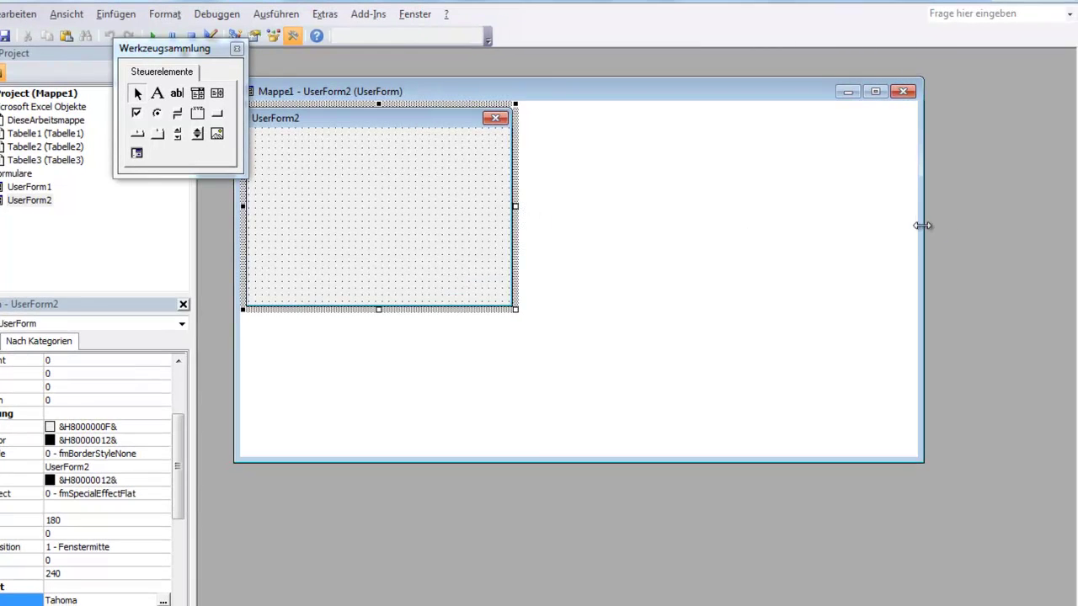
pyautogui.moveTo(924, 222); pyautogui.dragTo(1035, 222)
pyautogui.moveTo(623, 456); pyautogui.dragTo(623, 524)
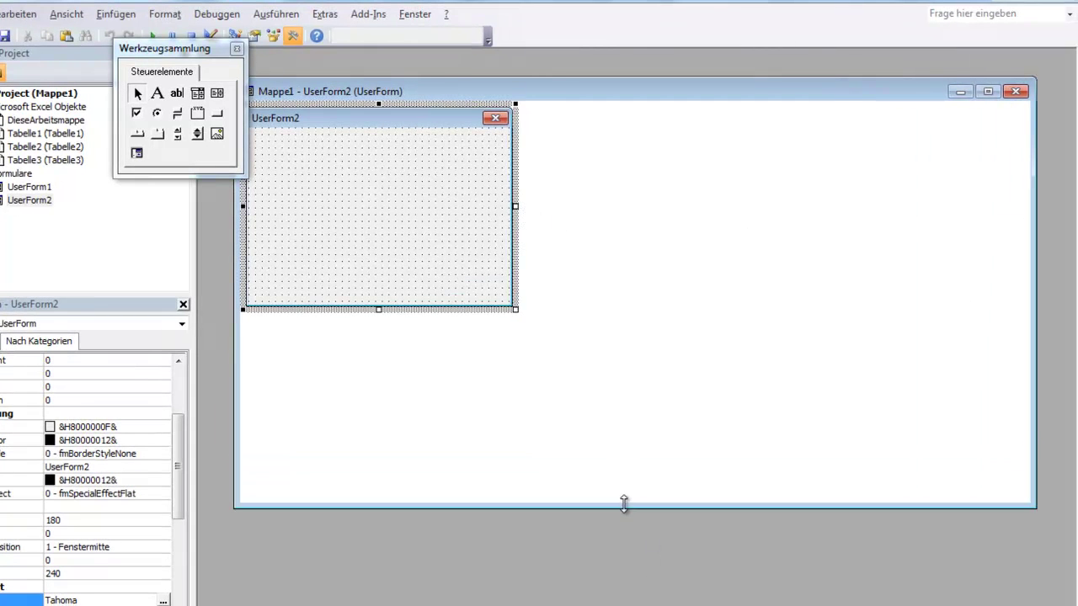
pyautogui.moveTo(514, 206); pyautogui.dragTo(1009, 195)
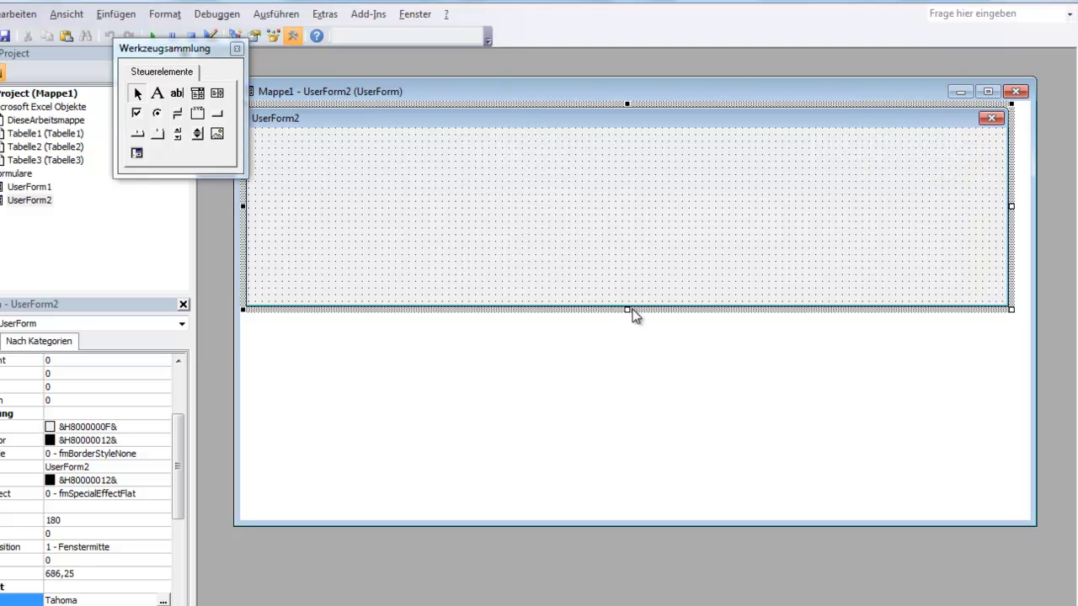
pyautogui.moveTo(625, 310); pyautogui.dragTo(623, 471)
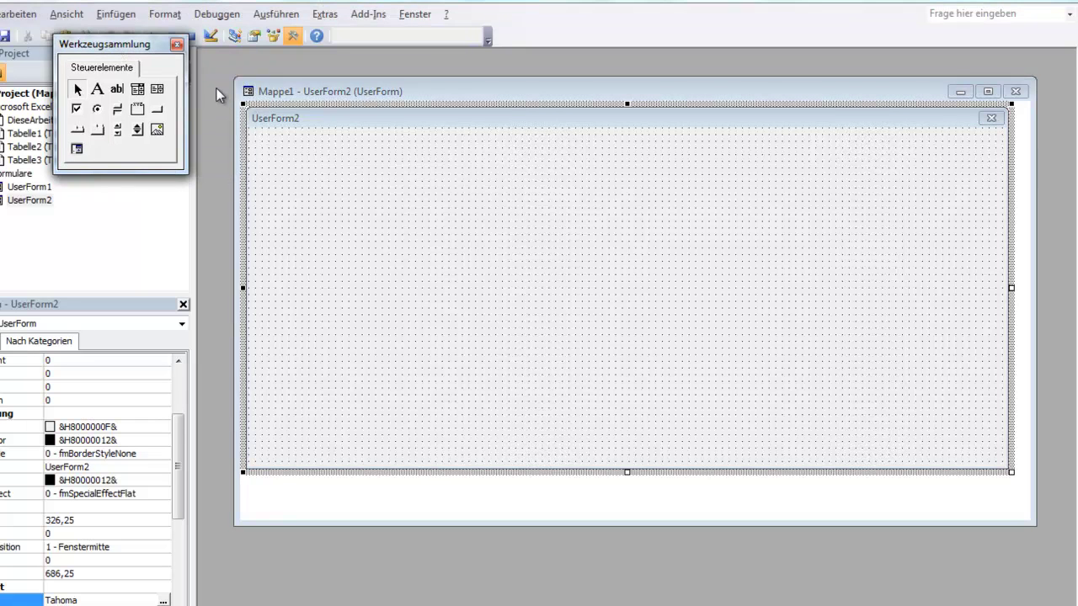
pyautogui.click(97, 88)
# Step: Draw a label captioned Kundennr. at the top-left with a text box beside it
pyautogui.moveTo(255, 135); pyautogui.dragTo(394, 170)
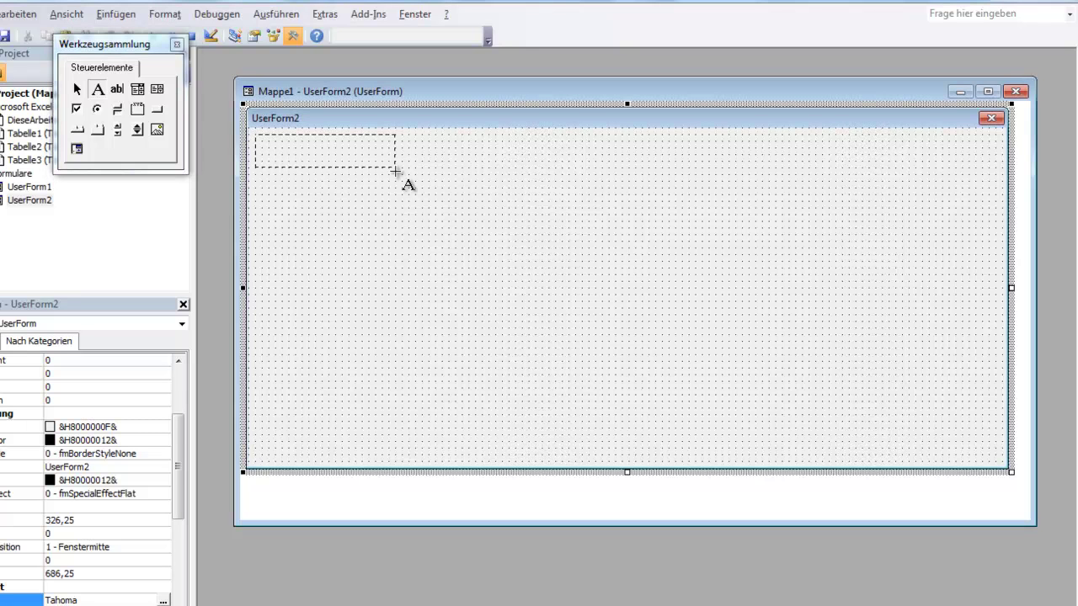
pyautogui.moveTo(394, 171); pyautogui.dragTo(395, 171)
pyautogui.click(278, 151)
pyautogui.doubleClick(275, 143)
pyautogui.write('Kundennr.')
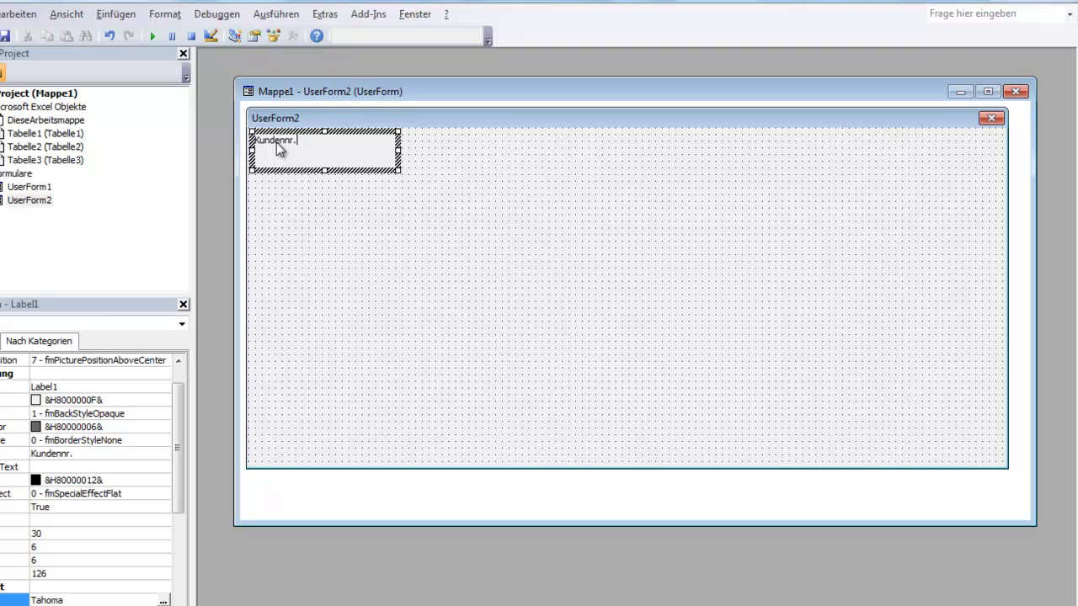
pyautogui.click(345, 227)
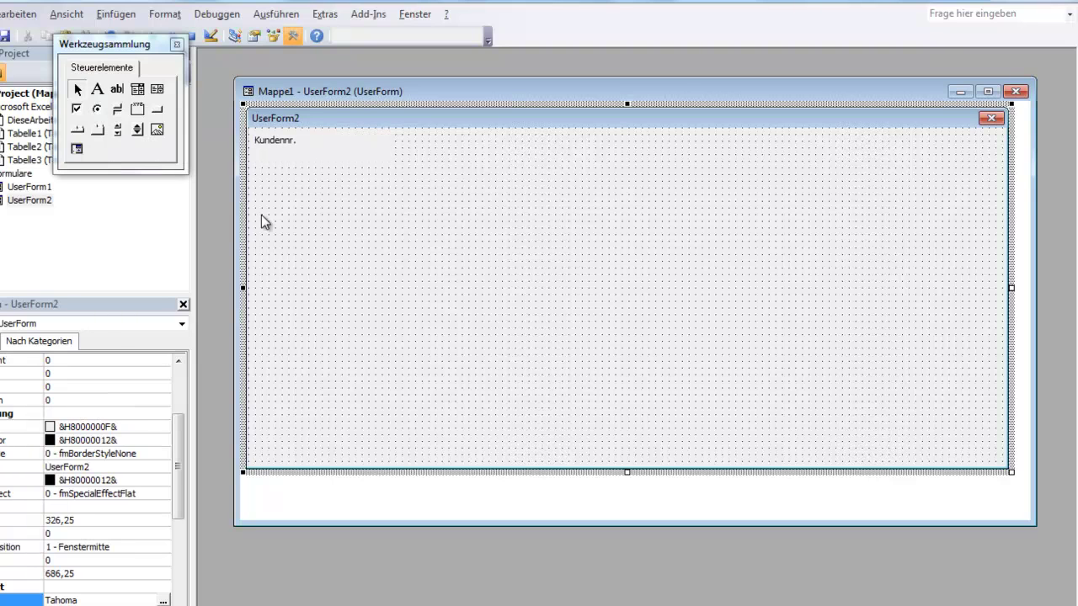
pyautogui.click(116, 91)
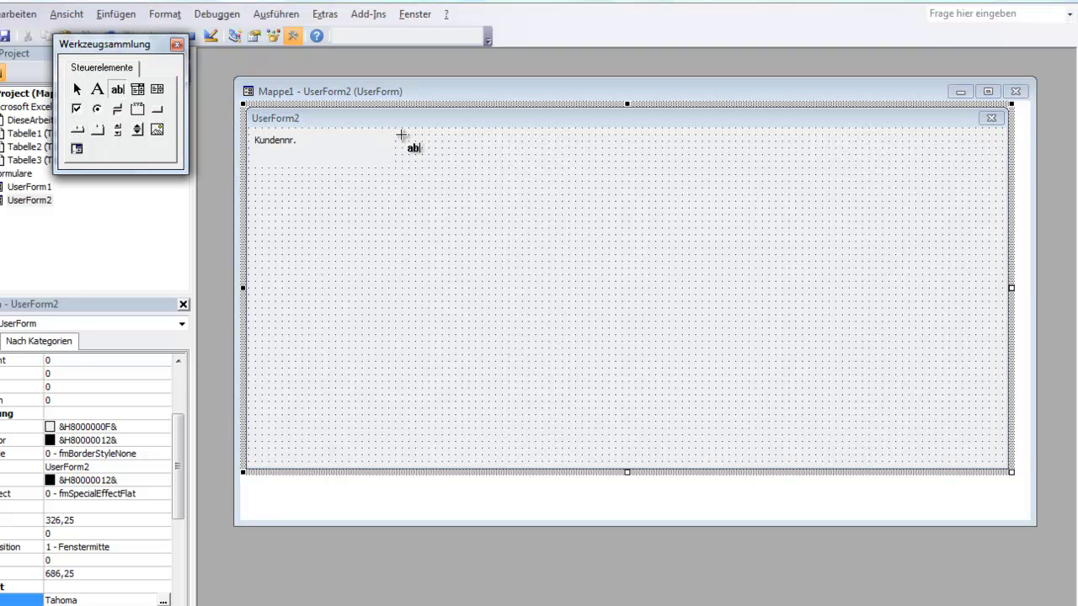
pyautogui.moveTo(401, 134); pyautogui.dragTo(529, 168)
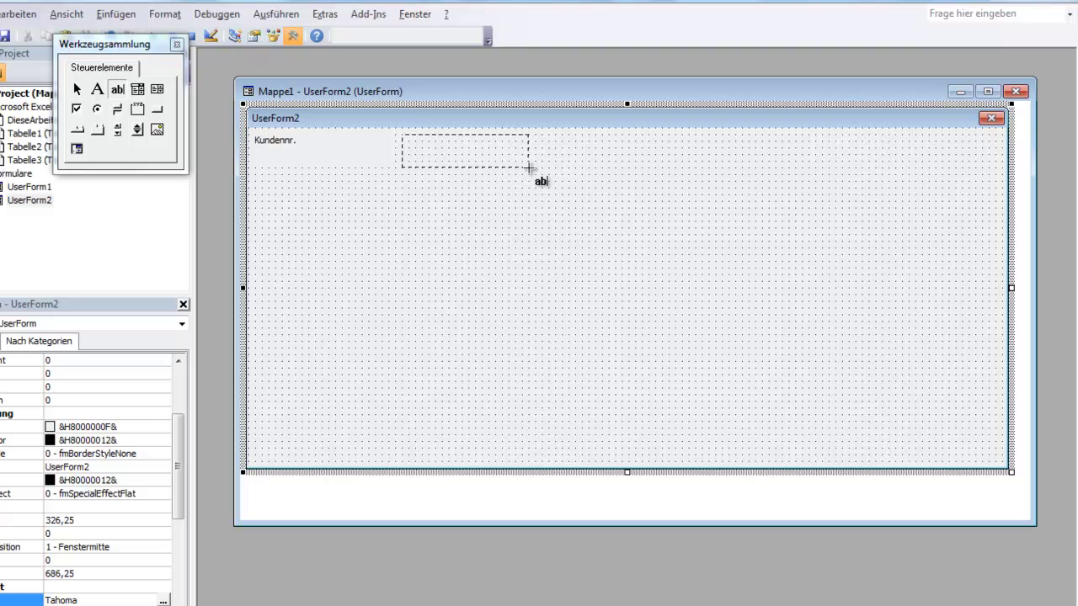
pyautogui.moveTo(529, 168); pyautogui.dragTo(517, 169)
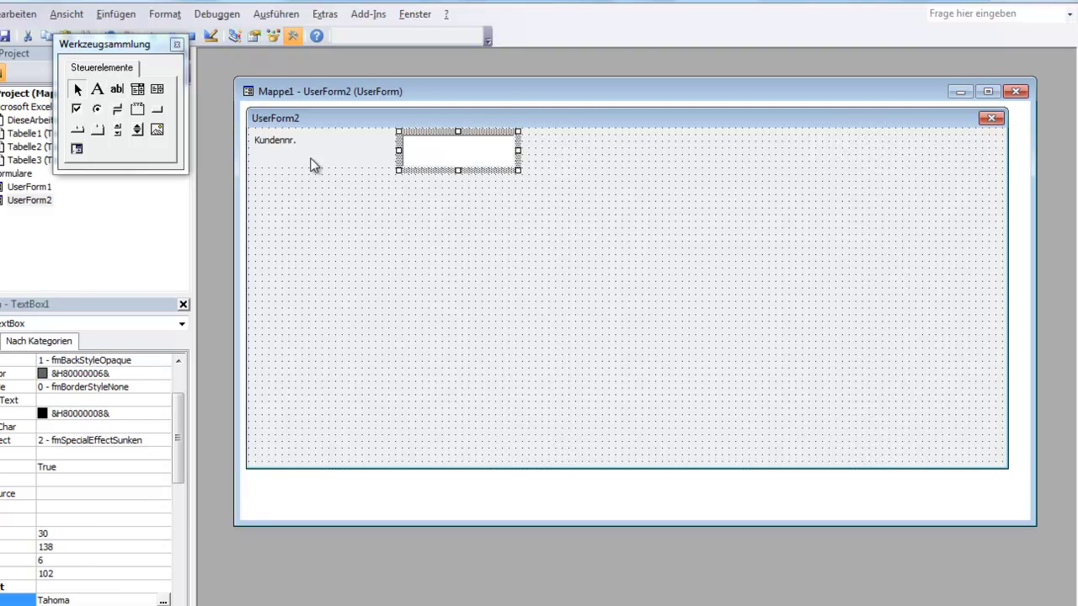
# Step: Add a second label captioned Land with a text box to its right
pyautogui.click(103, 88)
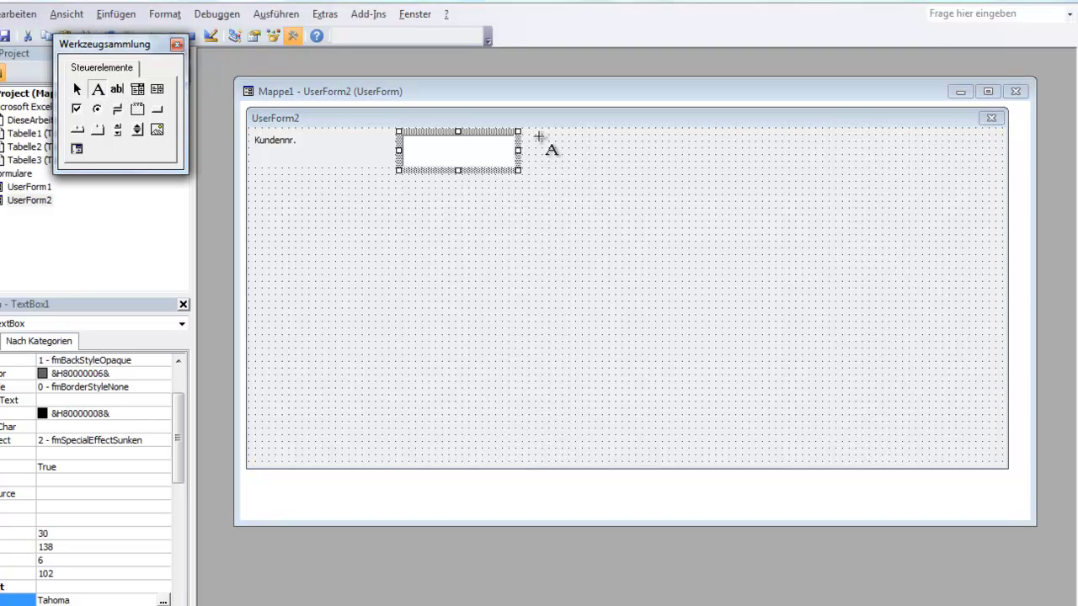
pyautogui.moveTo(535, 134)
pyautogui.mouseDown()
pyautogui.moveTo(662, 166)
pyautogui.moveTo(644, 170)
pyautogui.mouseUp()
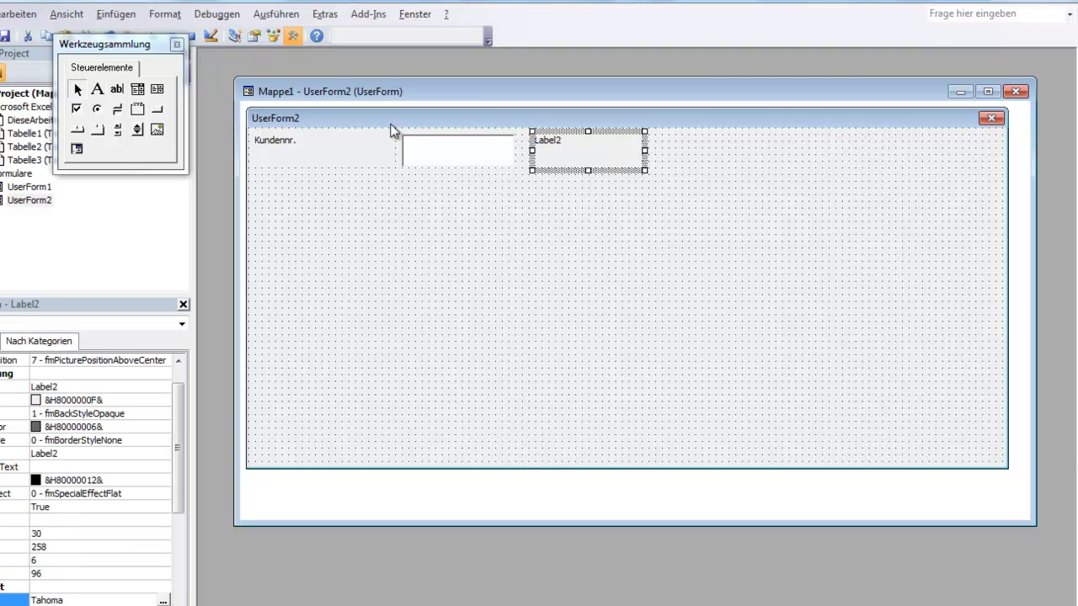
pyautogui.click(117, 89)
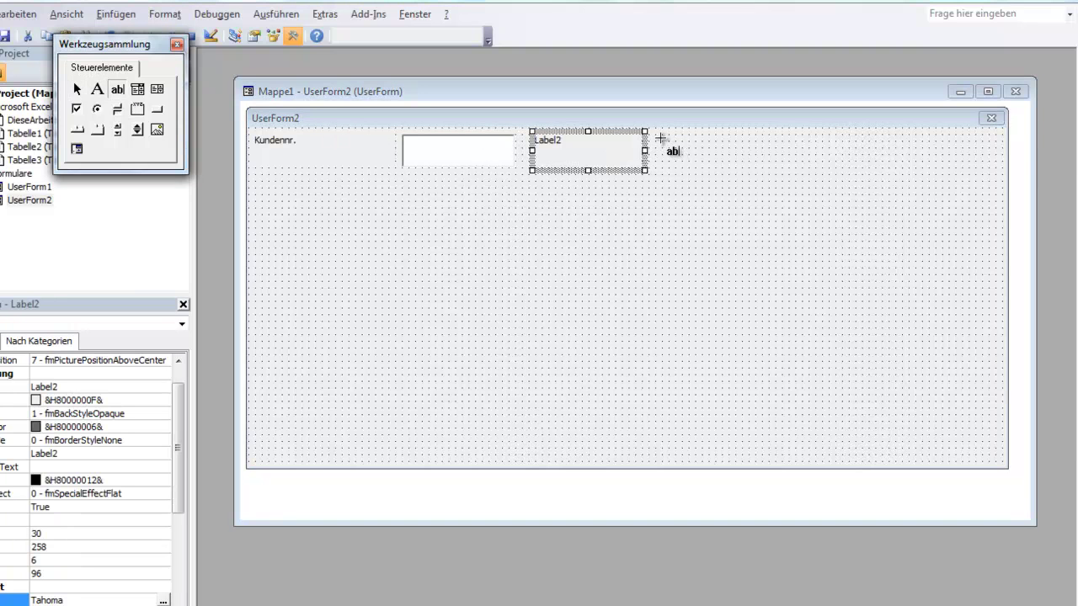
pyautogui.moveTo(657, 134)
pyautogui.mouseDown()
pyautogui.moveTo(764, 165)
pyautogui.moveTo(731, 169)
pyautogui.mouseUp()
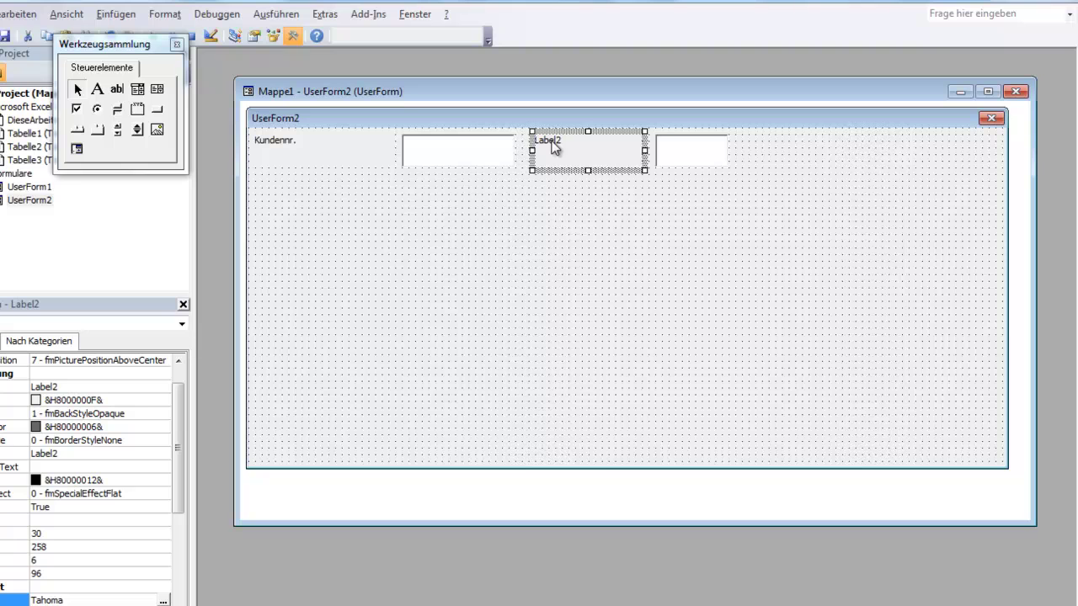
pyautogui.click(552, 145)
pyautogui.doubleClick(559, 145)
pyautogui.write('Land')
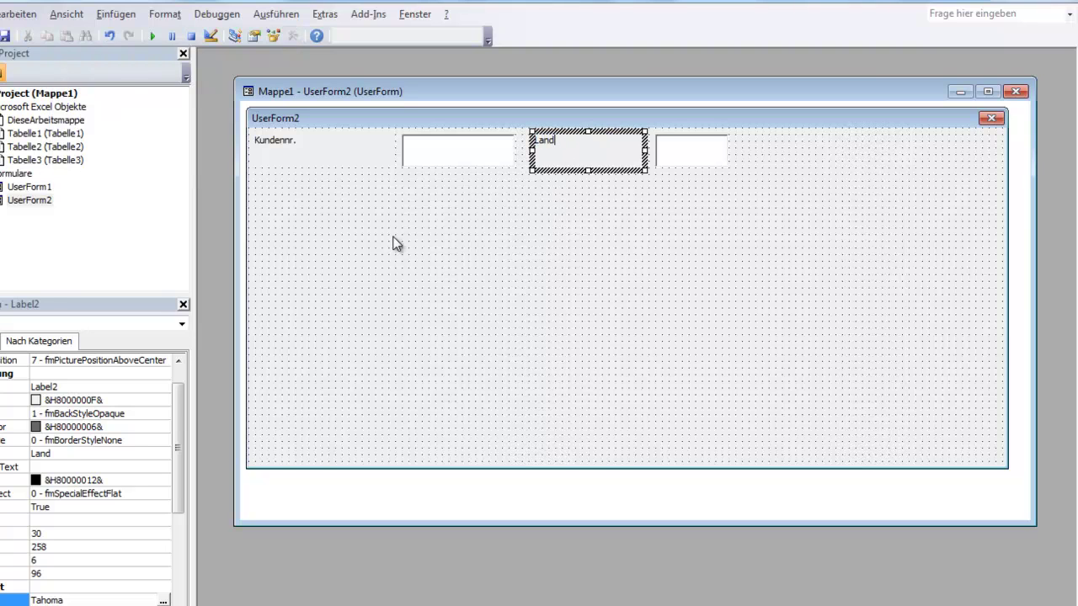
pyautogui.click(395, 243)
pyautogui.click(97, 89)
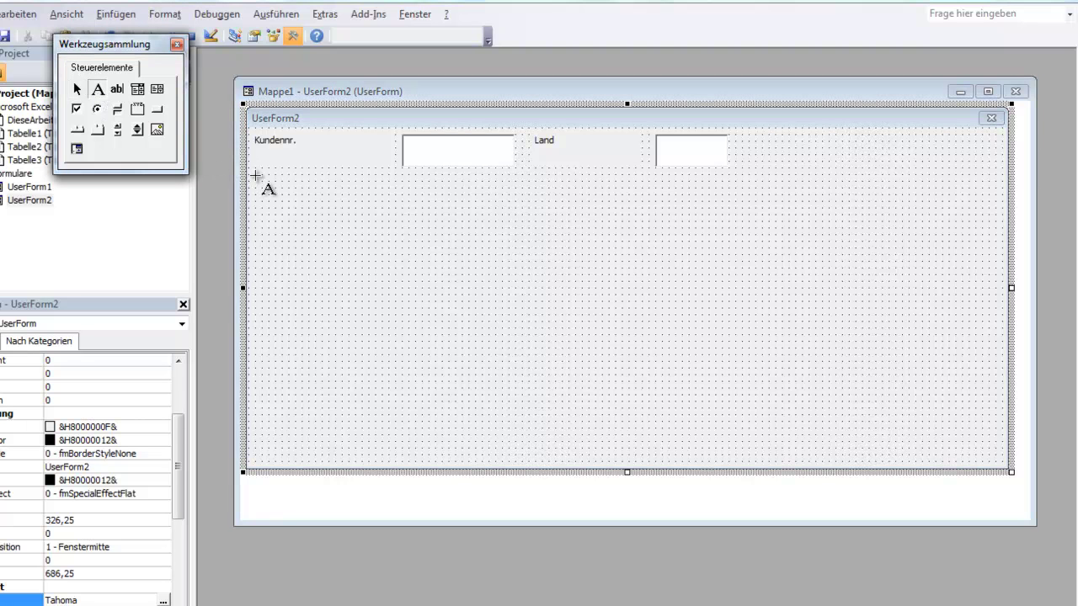
# Step: Draw Label3 below Kundennr. with a wide text box beside it
pyautogui.moveTo(255, 175)
pyautogui.mouseDown()
pyautogui.moveTo(461, 202)
pyautogui.moveTo(415, 214)
pyautogui.mouseUp()
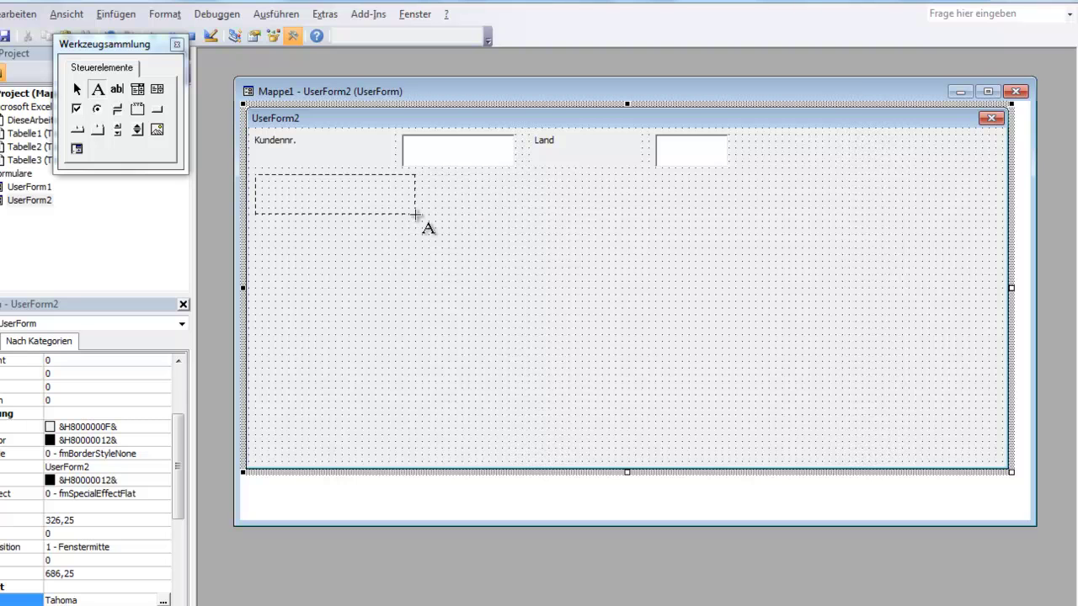
pyautogui.moveTo(414, 214); pyautogui.dragTo(418, 211)
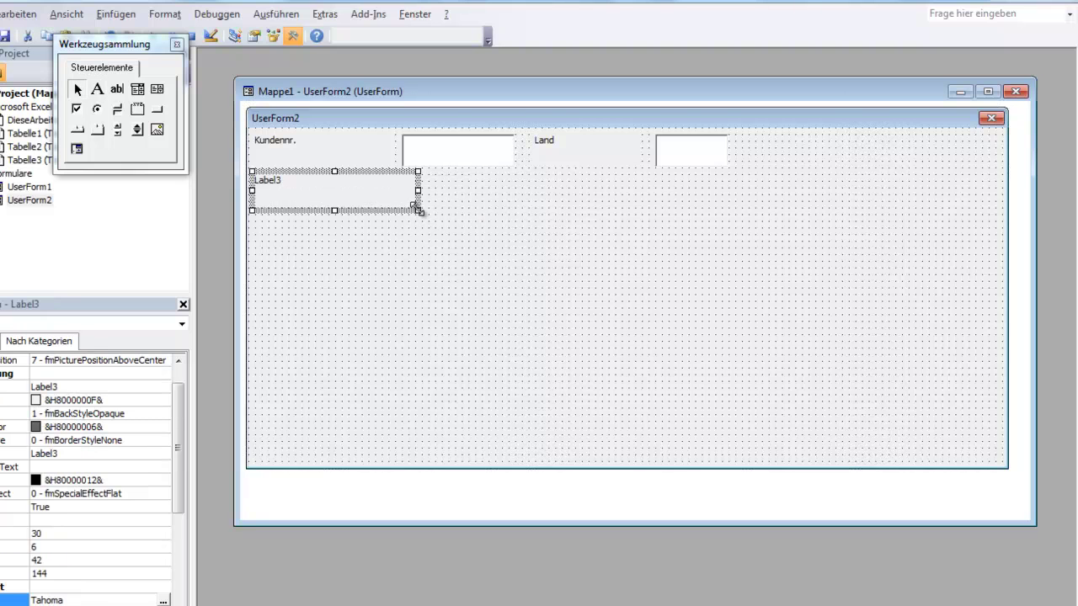
pyautogui.click(117, 89)
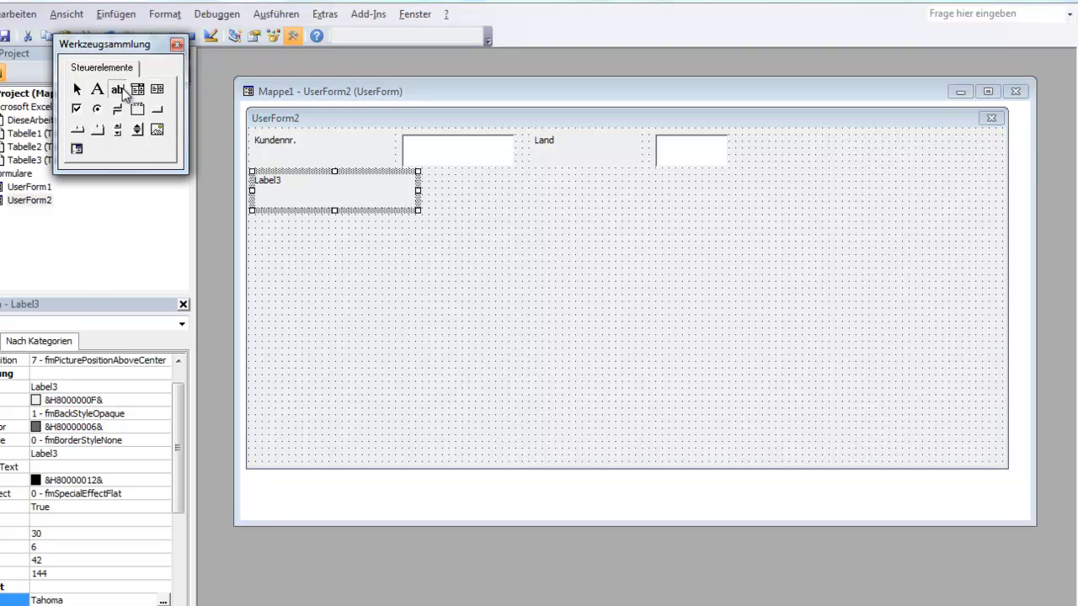
pyautogui.moveTo(429, 173); pyautogui.dragTo(731, 216)
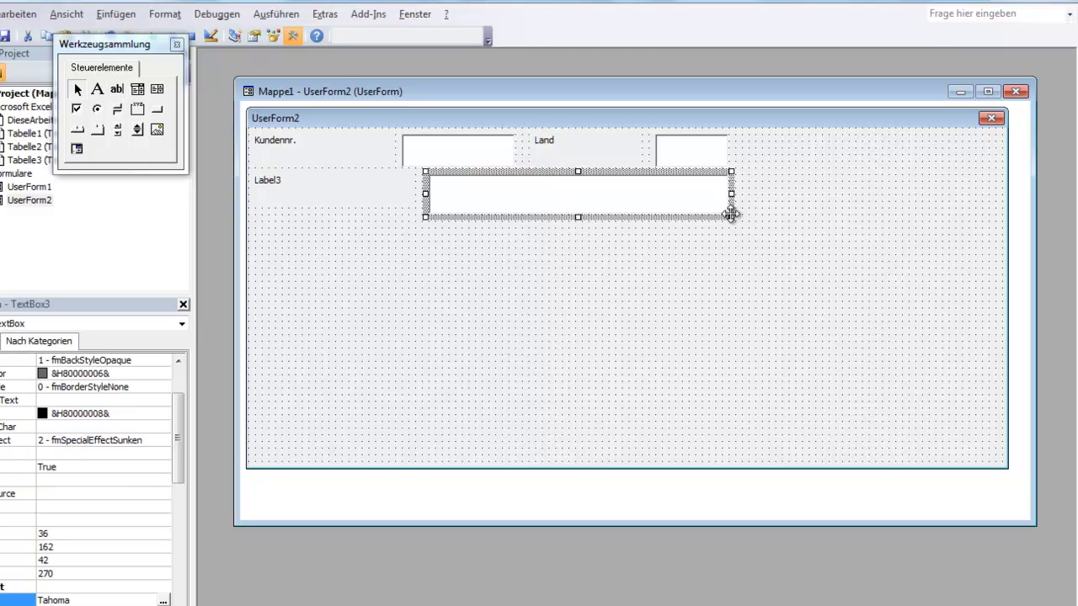
# Step: Adjust TextBox3's bottom edge until its height is about 25,5
pyautogui.moveTo(579, 212); pyautogui.dragTo(580, 200)
pyautogui.click(576, 225)
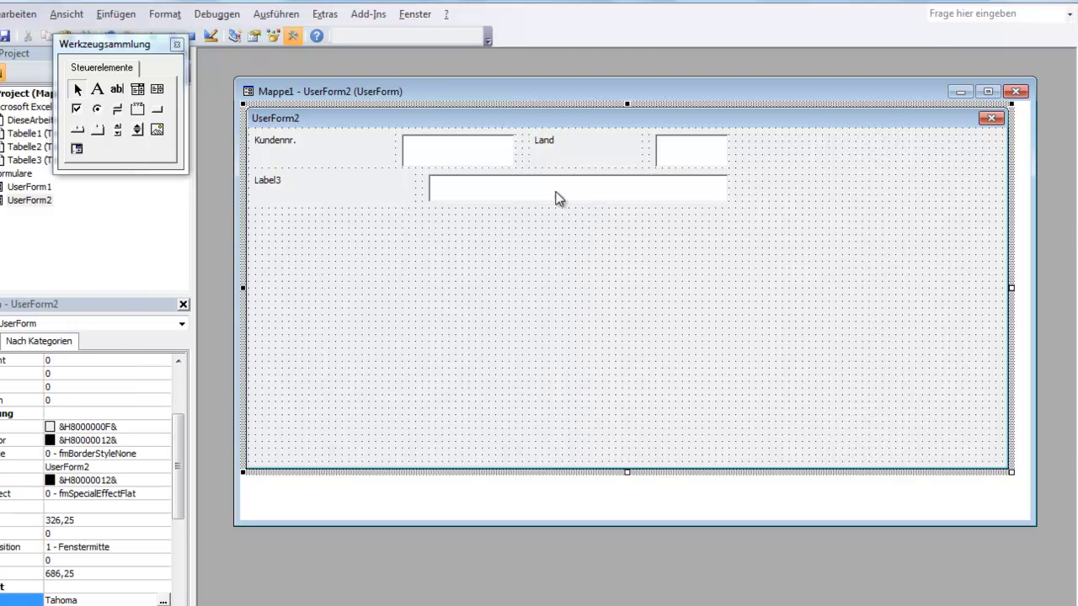
pyautogui.click(560, 196)
pyautogui.moveTo(579, 205); pyautogui.dragTo(578, 214)
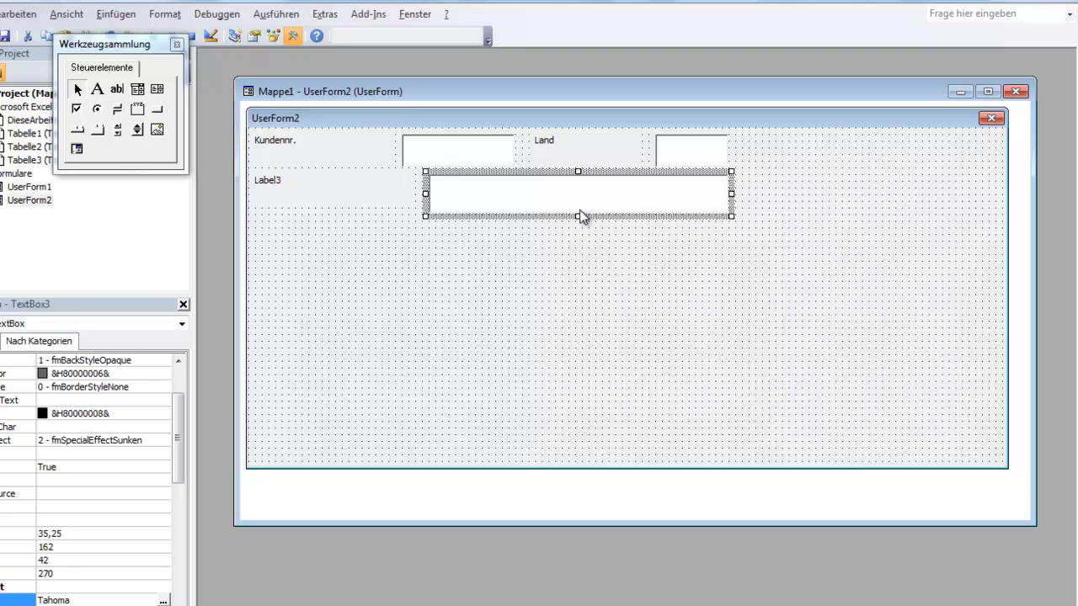
pyautogui.click(538, 235)
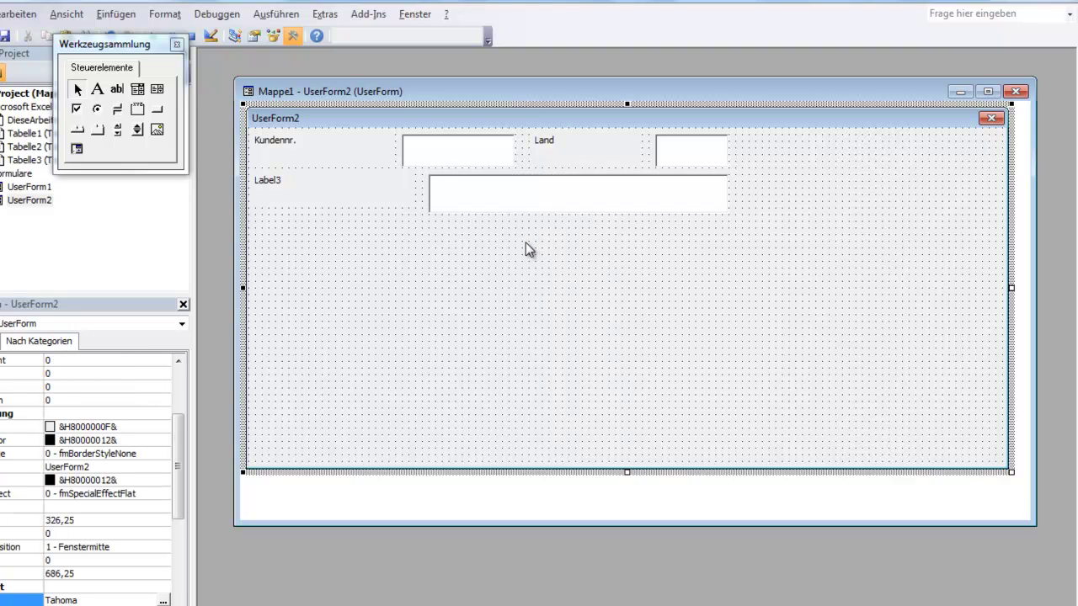
pyautogui.click(495, 208)
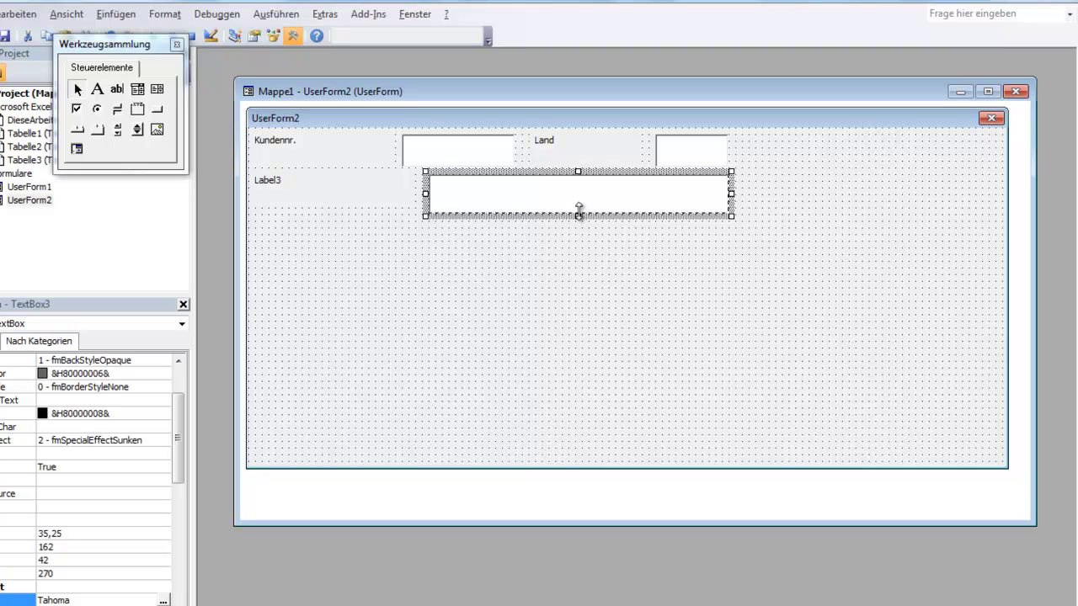
pyautogui.moveTo(578, 208); pyautogui.dragTo(578, 194)
pyautogui.click(568, 248)
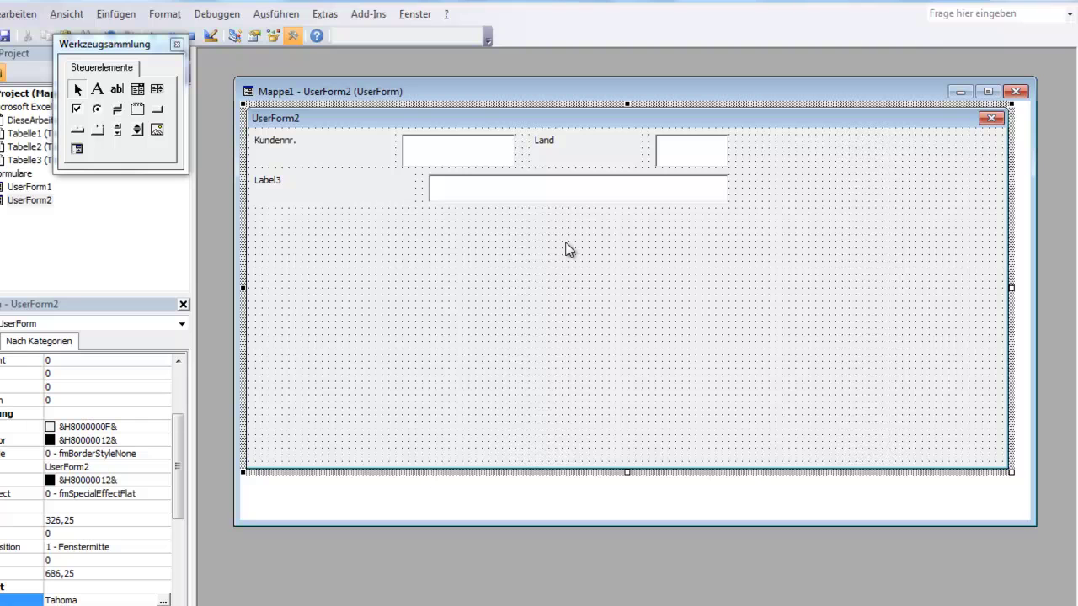
pyautogui.click(536, 195)
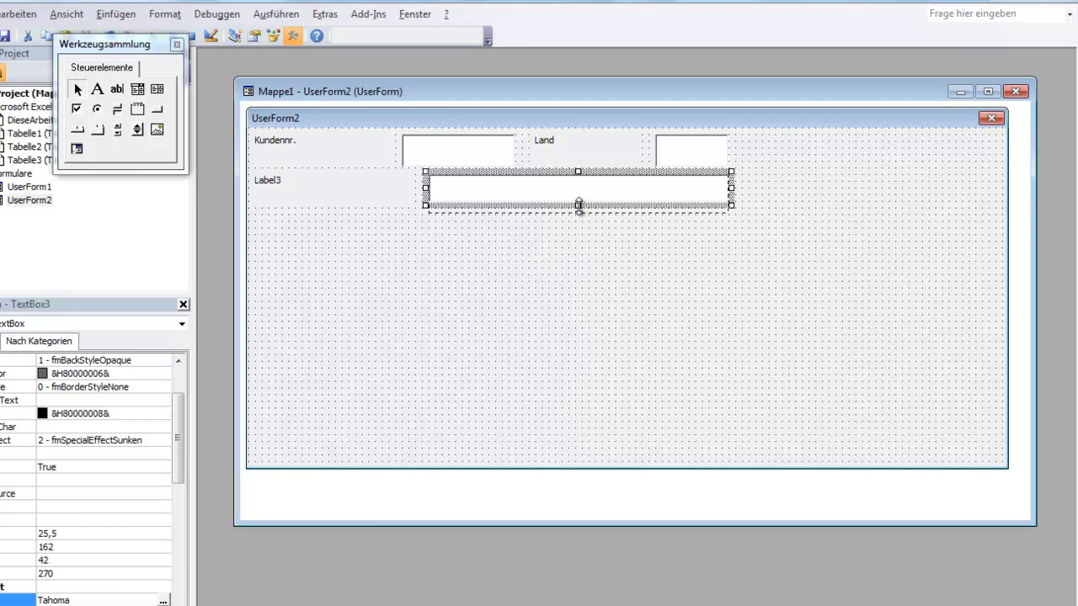
pyautogui.moveTo(578, 207); pyautogui.dragTo(578, 212)
pyautogui.click(558, 243)
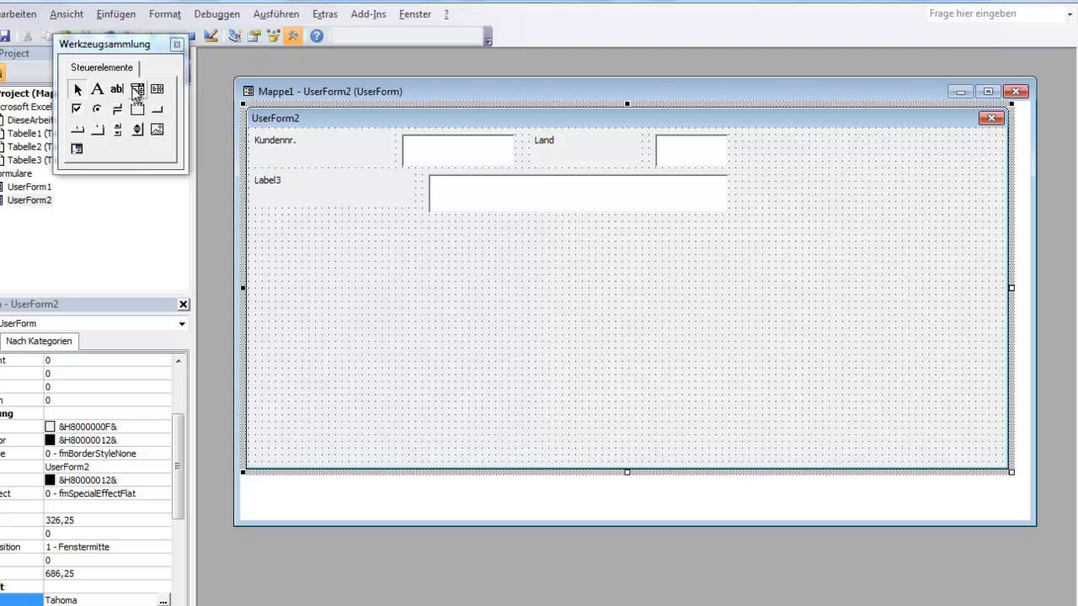
# Step: Draw Label4 below Label3 with a text box, and shorten Label3's text box
pyautogui.click(98, 89)
pyautogui.moveTo(256, 213)
pyautogui.mouseDown()
pyautogui.moveTo(313, 246)
pyautogui.moveTo(375, 220)
pyautogui.moveTo(461, 249)
pyautogui.mouseUp()
pyautogui.click(122, 95)
pyautogui.click(576, 280)
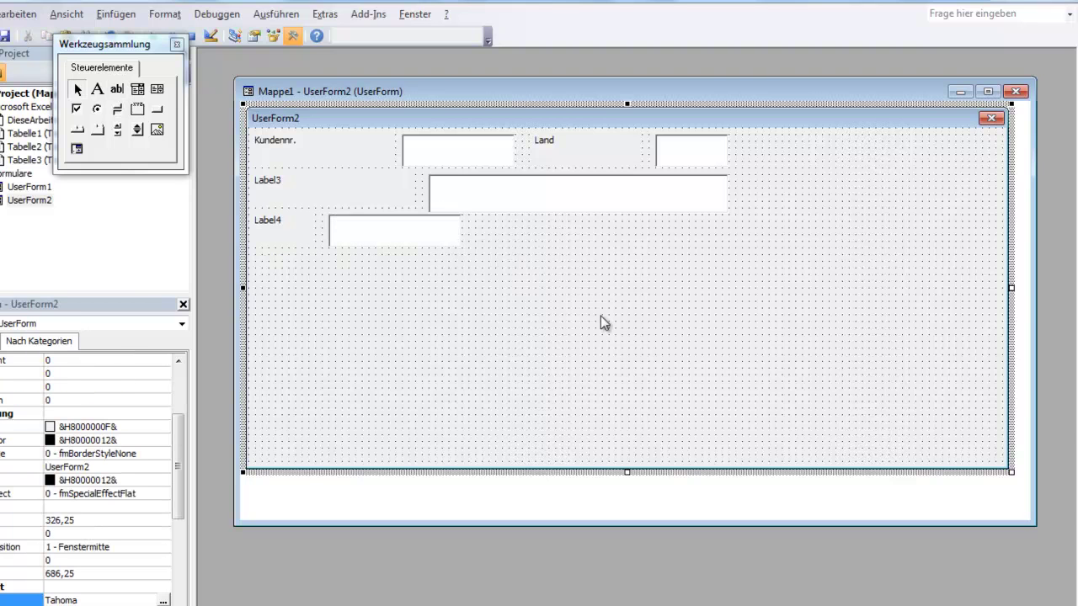
pyautogui.click(569, 202)
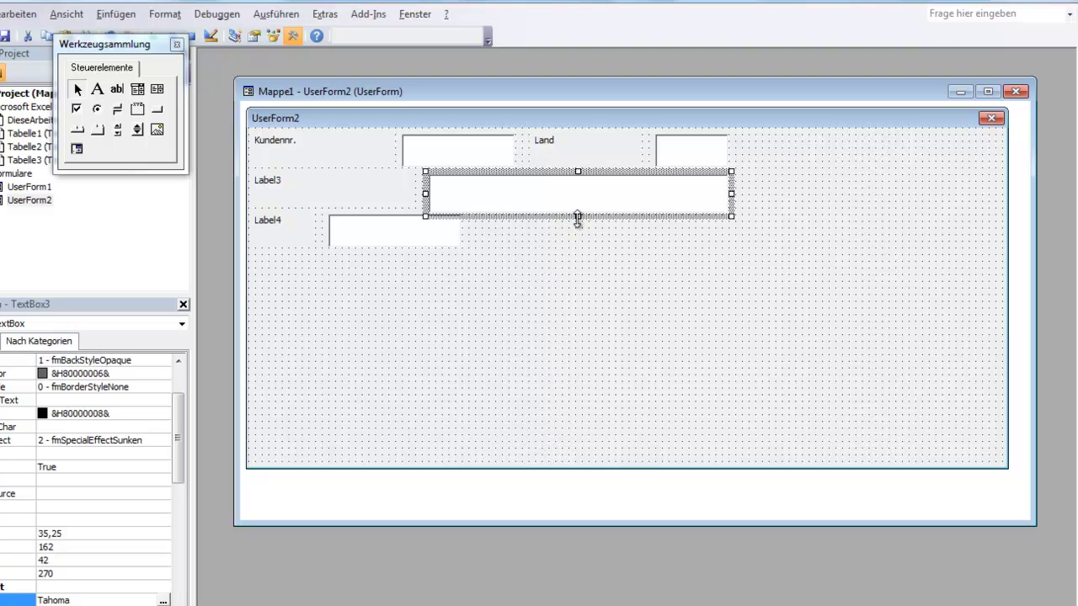
pyautogui.moveTo(580, 214); pyautogui.dragTo(580, 202)
pyautogui.click(592, 247)
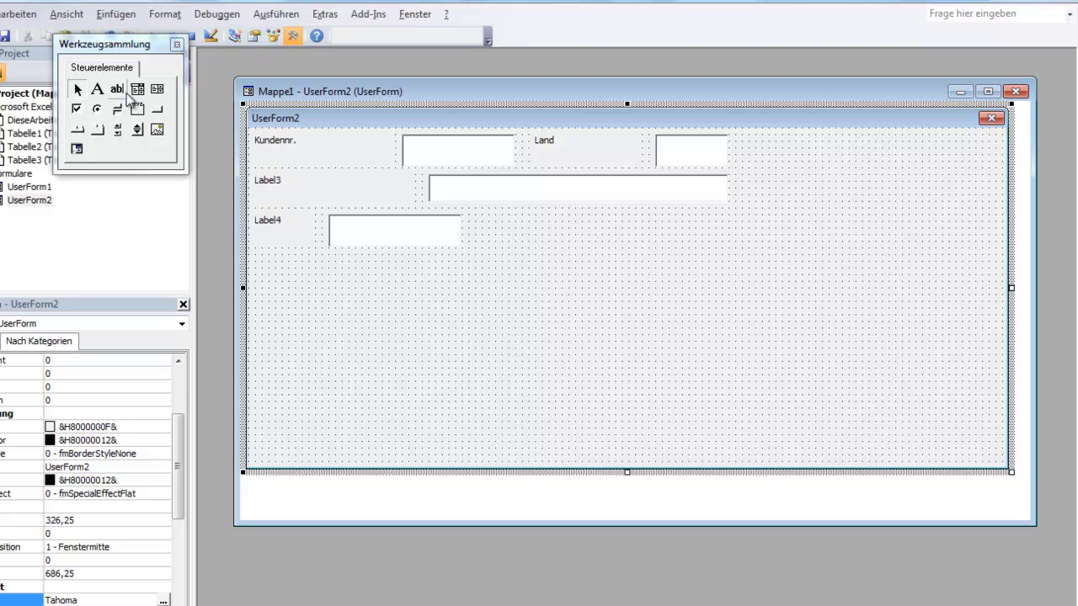
# Step: Add Label5 with a text box to its right and nudge Label5 left
pyautogui.click(98, 88)
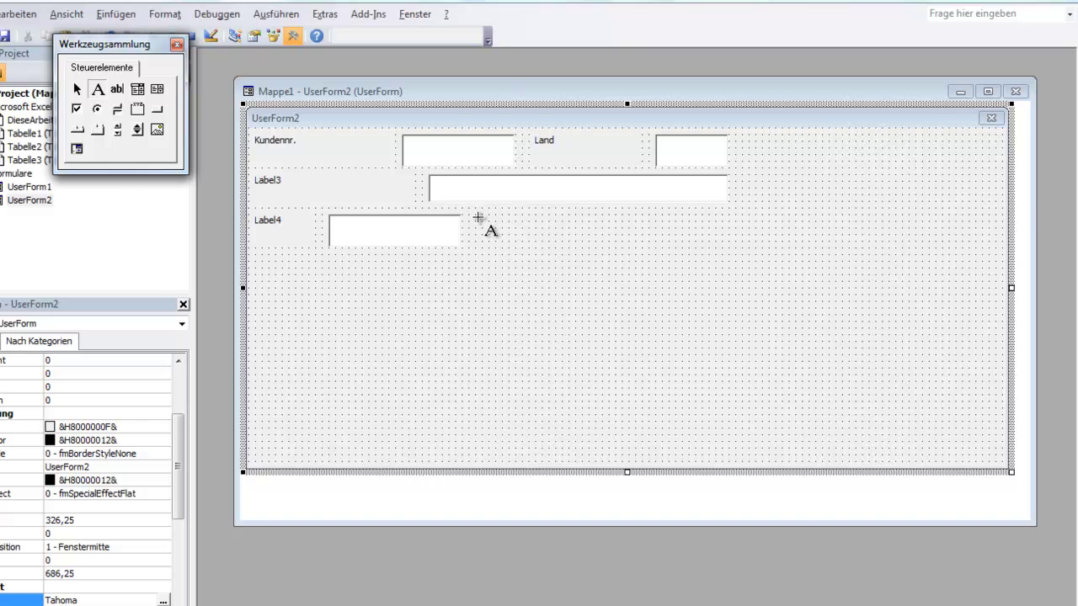
pyautogui.moveTo(489, 215); pyautogui.dragTo(582, 250)
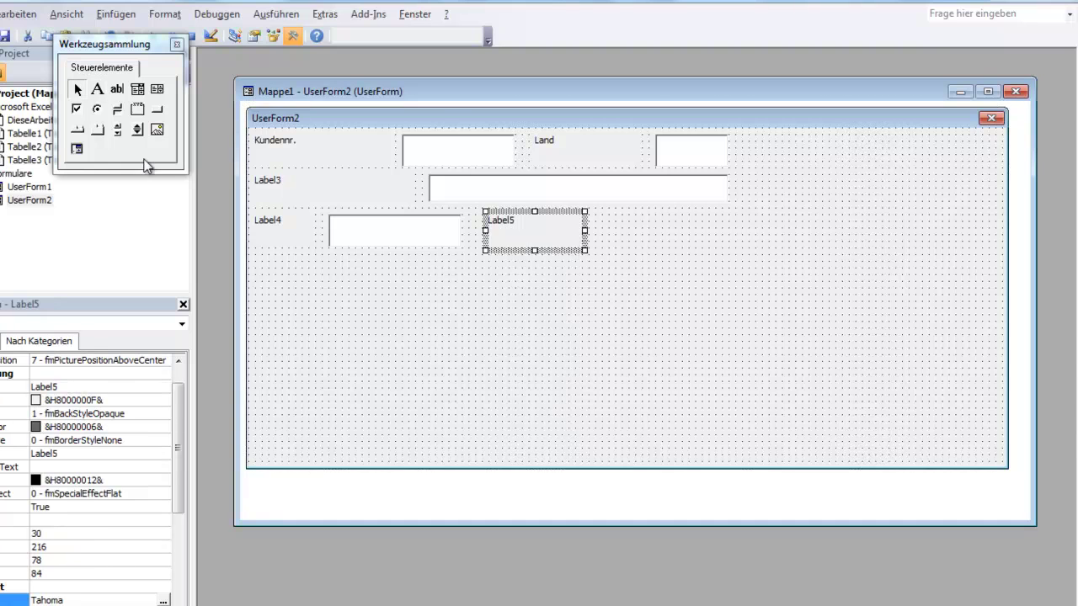
pyautogui.click(117, 90)
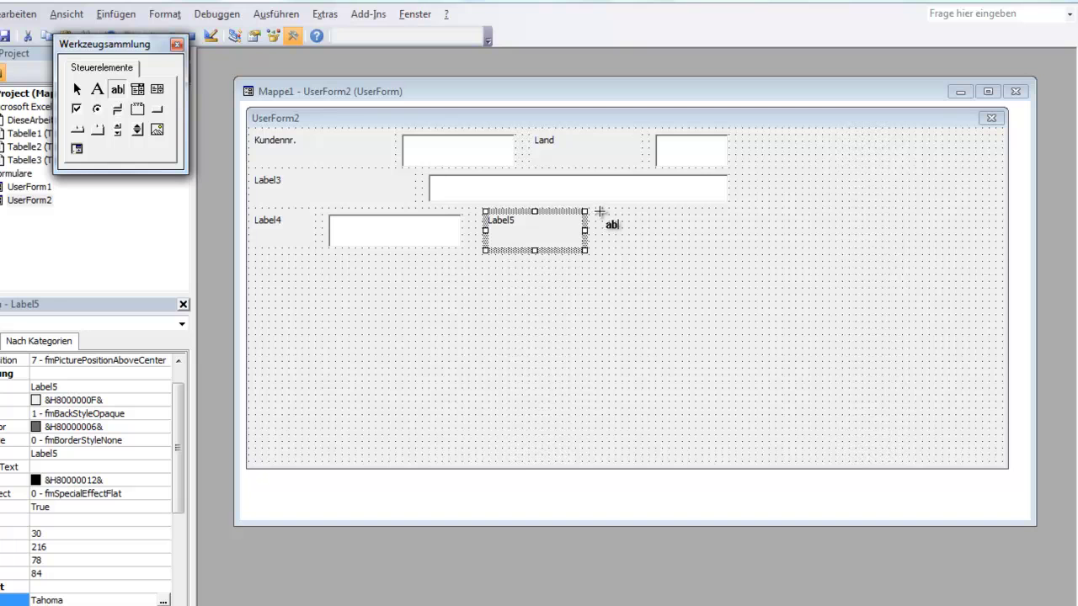
pyautogui.moveTo(597, 210)
pyautogui.mouseDown()
pyautogui.moveTo(737, 232)
pyautogui.moveTo(729, 240)
pyautogui.mouseUp()
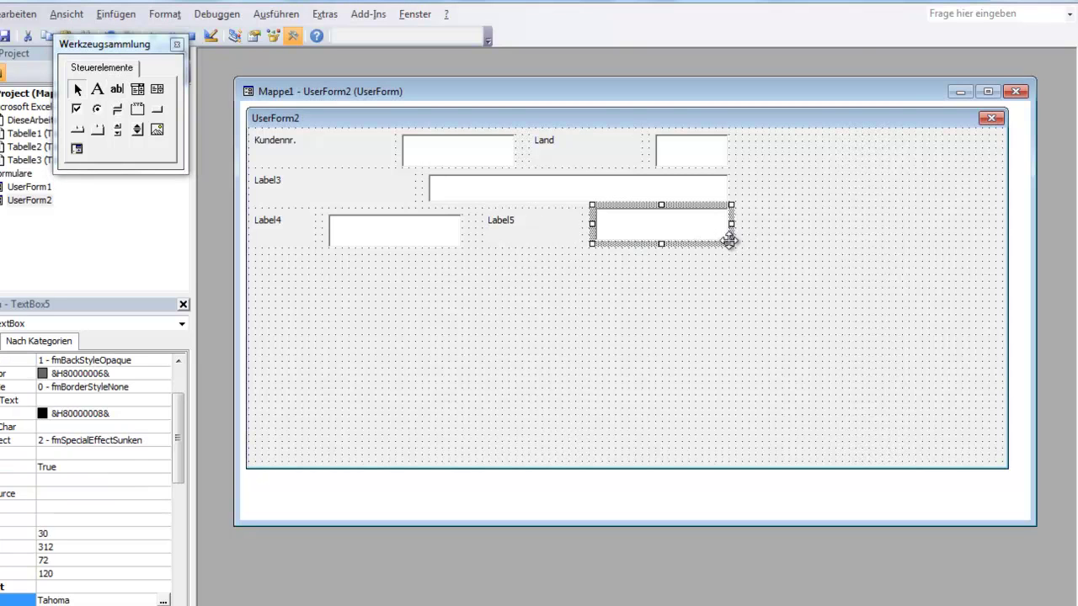
pyautogui.click(666, 296)
pyautogui.click(531, 224)
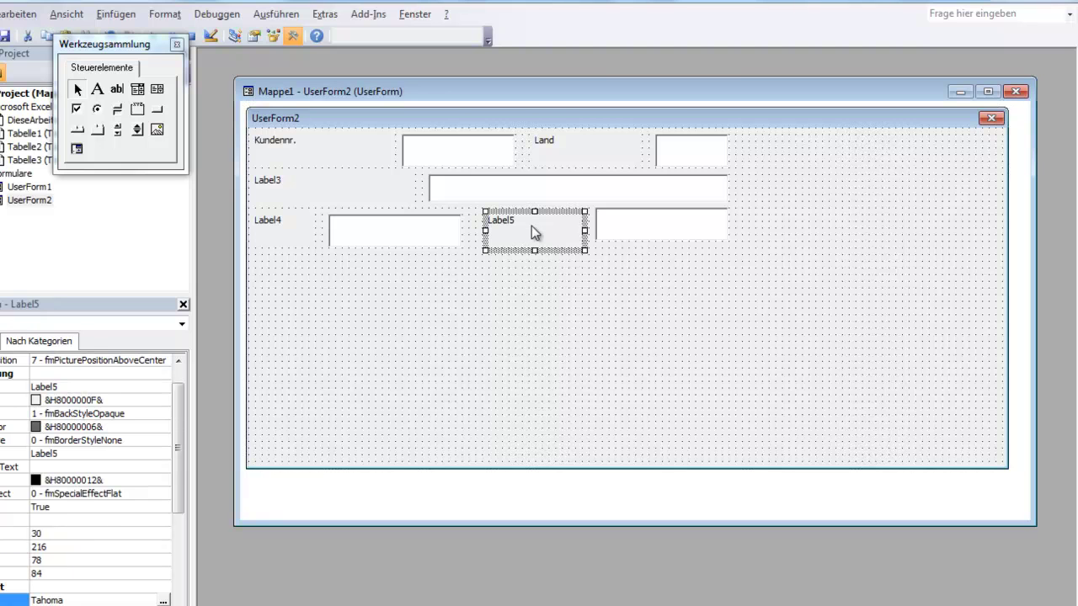
pyautogui.moveTo(514, 226); pyautogui.dragTo(495, 225)
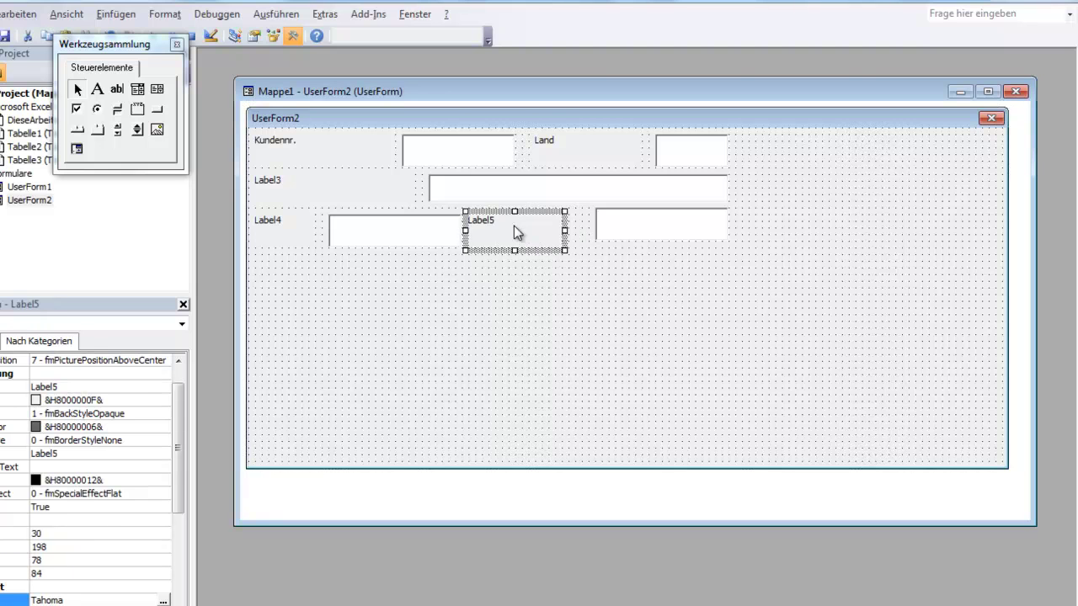
# Step: Widen Label5's text box leftward by its left handle to a width of 162
pyautogui.click(620, 228)
pyautogui.moveTo(591, 223); pyautogui.dragTo(565, 224)
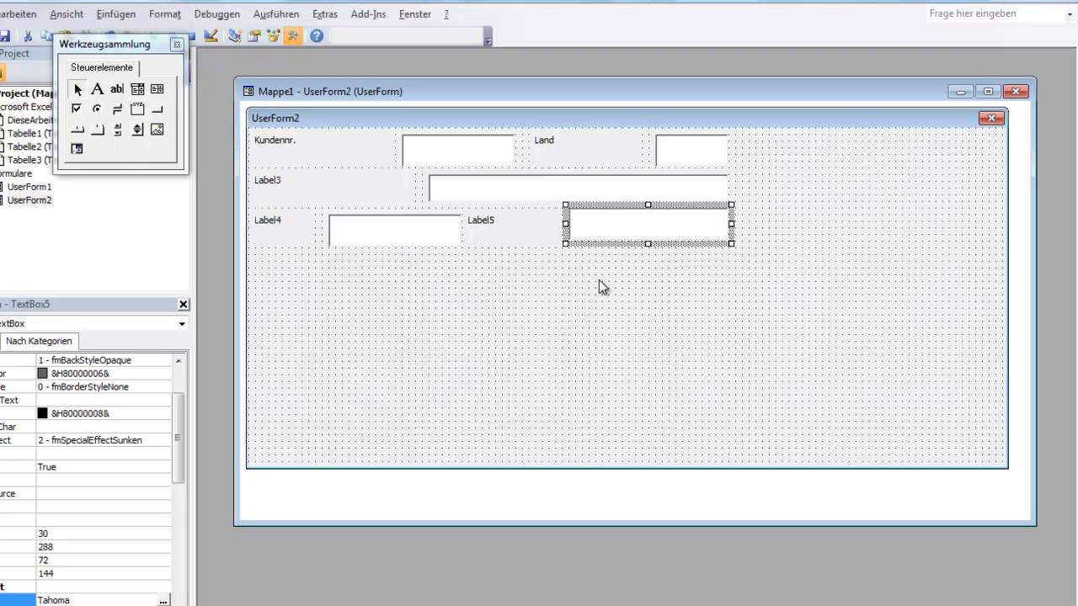
pyautogui.click(521, 226)
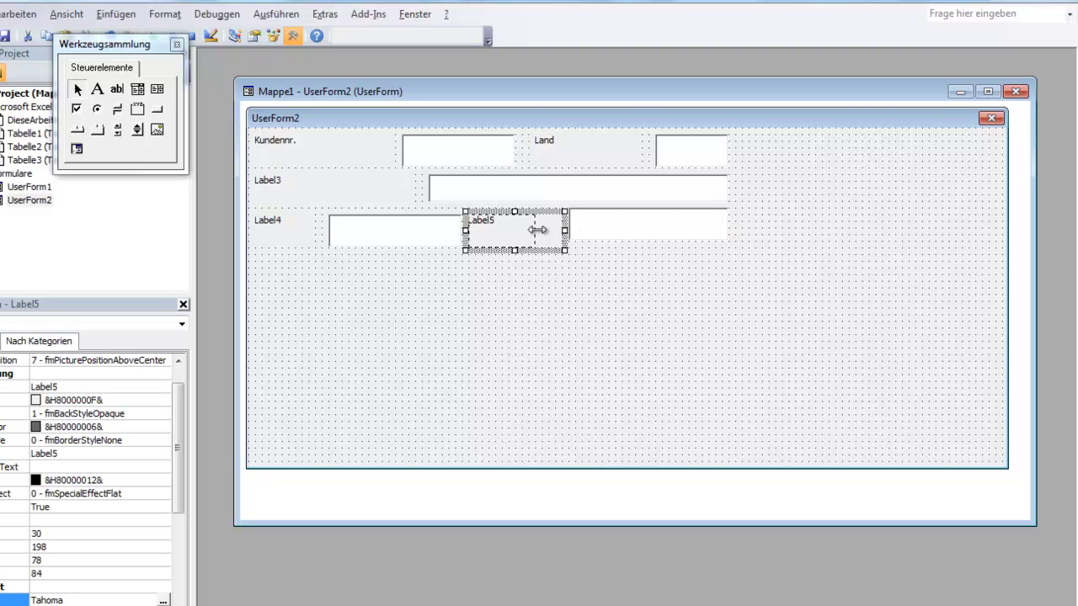
pyautogui.click(579, 229)
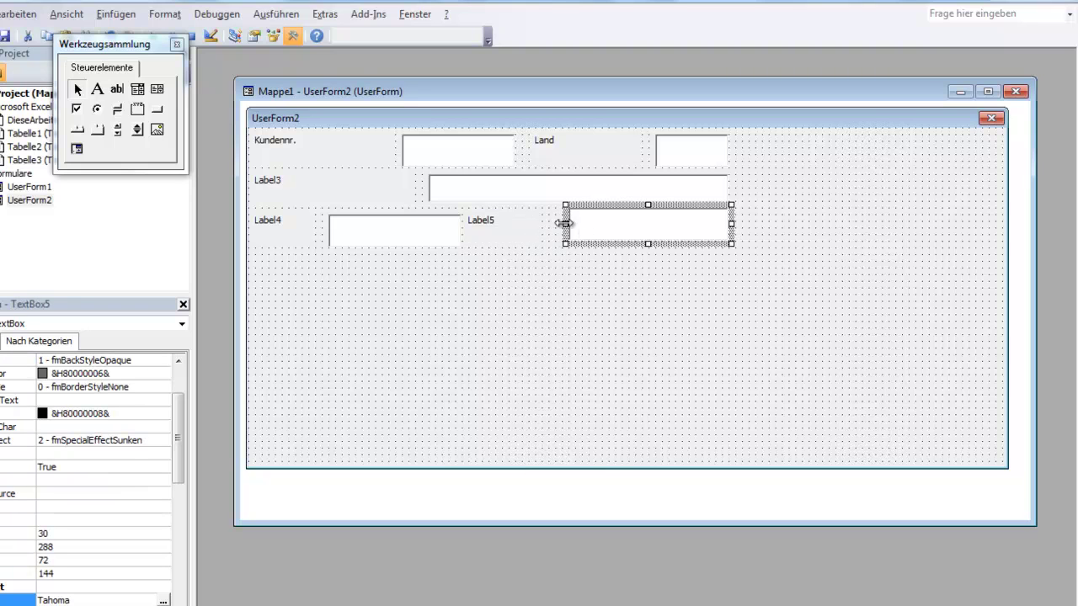
pyautogui.moveTo(565, 224); pyautogui.dragTo(543, 224)
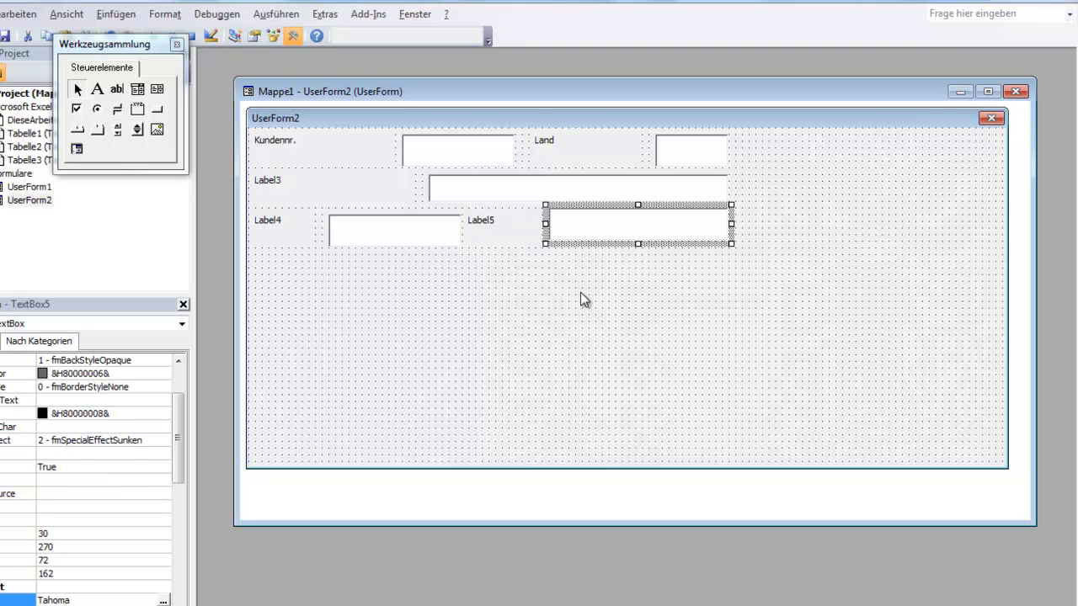
pyautogui.click(549, 363)
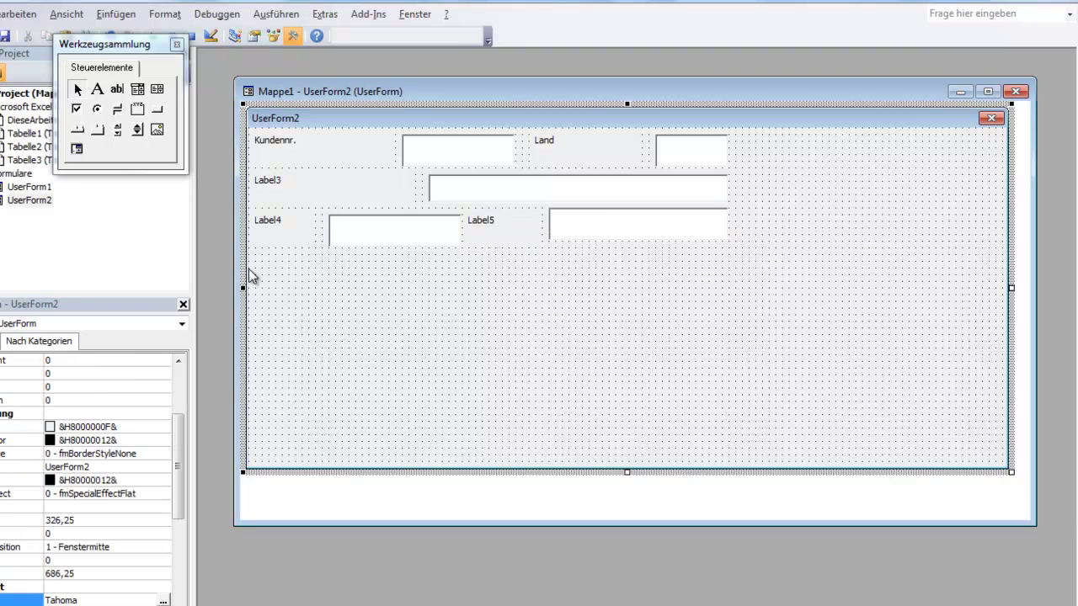
# Step: Edit the Label3, Label4 and Label5 captions in place to Unternehmen, PLZ and Ort
pyautogui.click(276, 188)
pyautogui.click(276, 189)
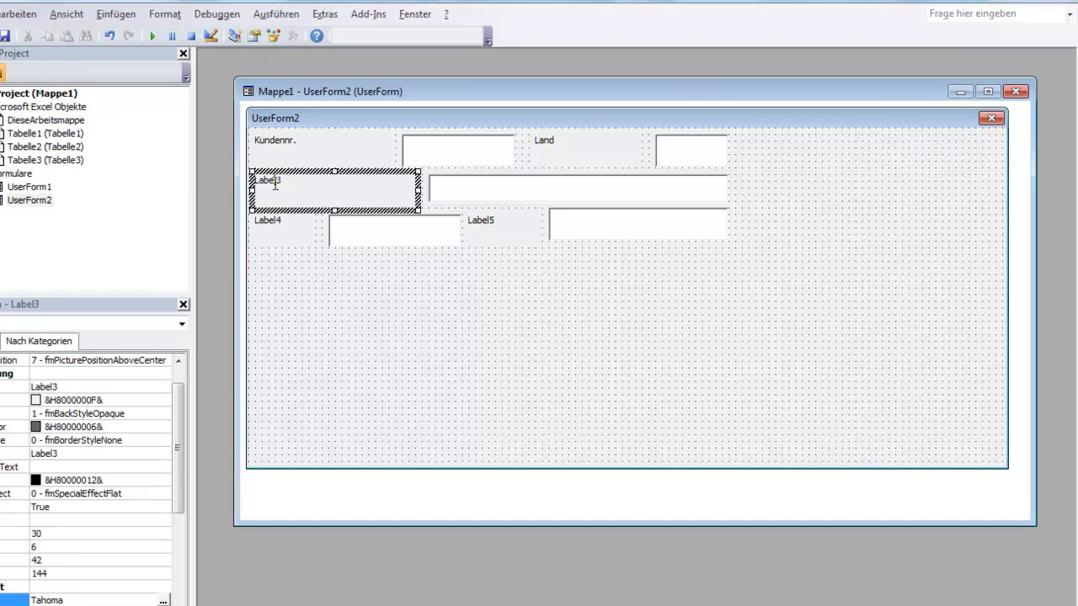
pyautogui.write('Unterneh')
pyautogui.write('men')
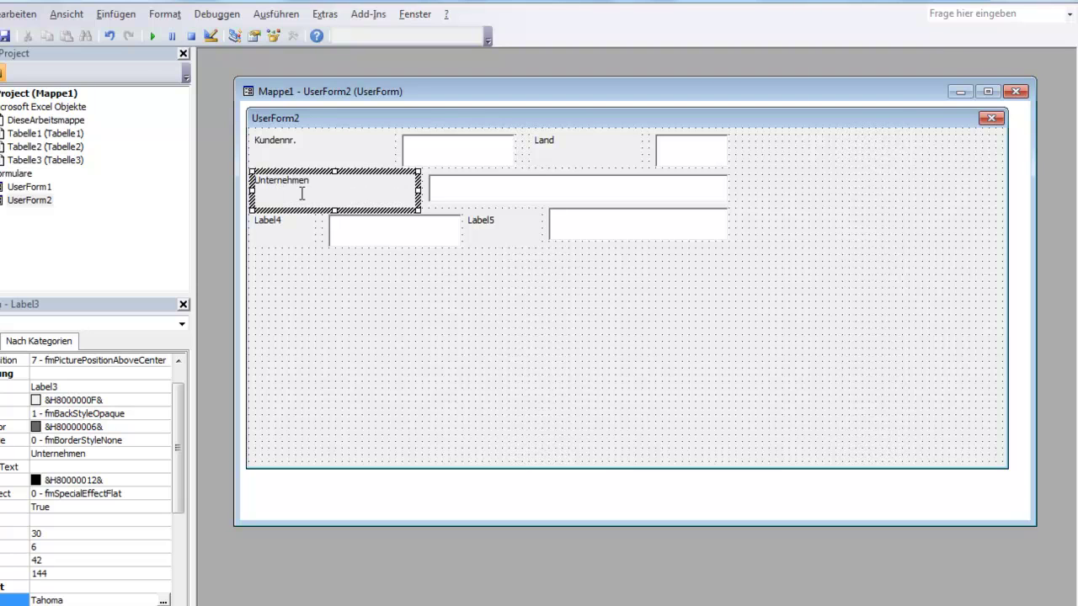
pyautogui.click(279, 225)
pyautogui.click(277, 220)
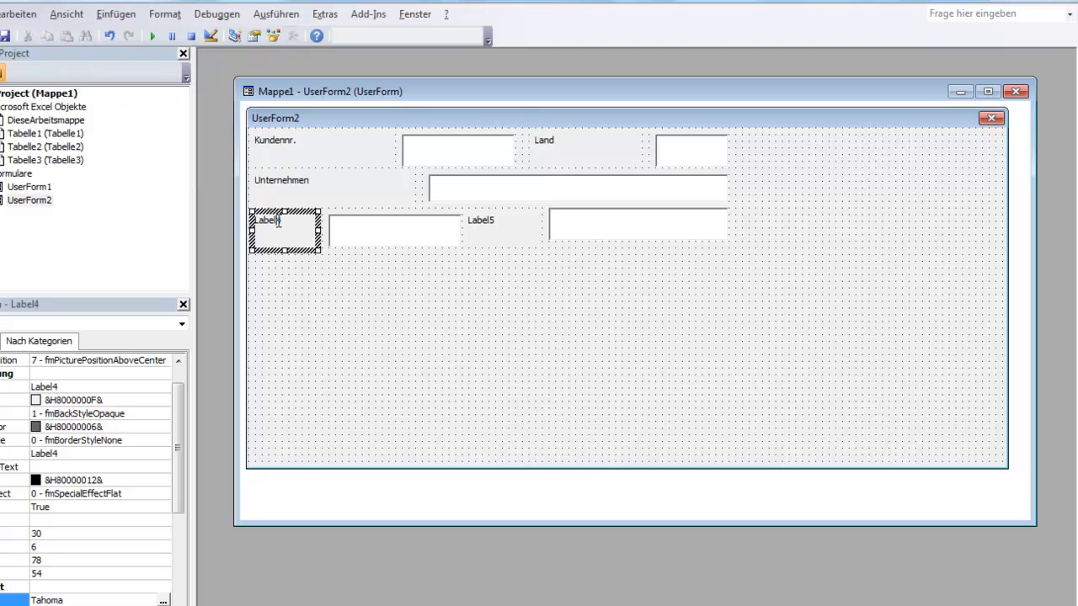
pyautogui.write('PLZ')
pyautogui.click(497, 220)
pyautogui.click(485, 224)
pyautogui.write('O')
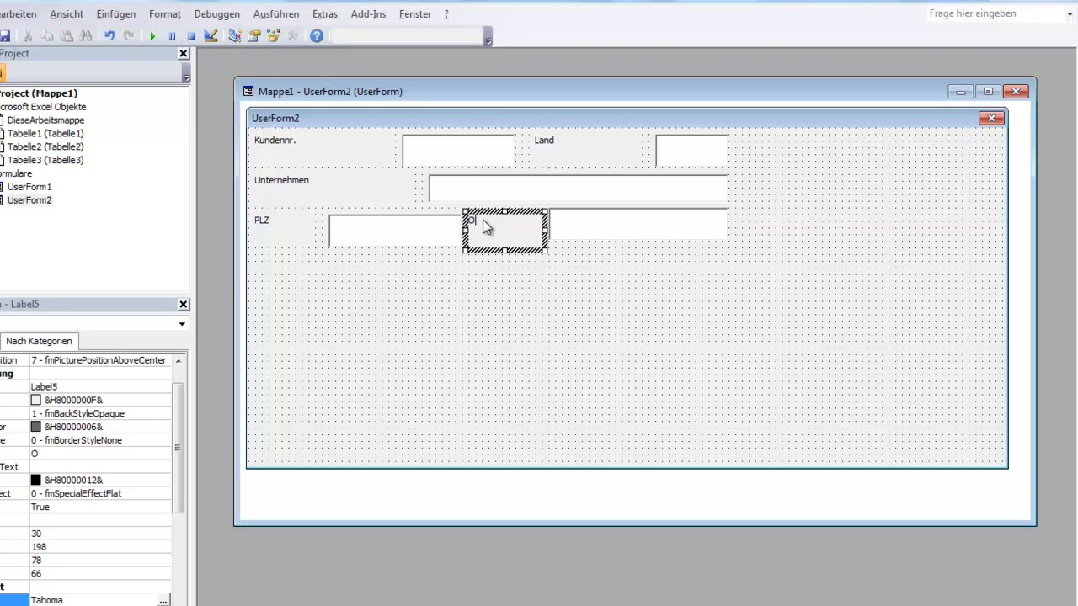
pyautogui.click(578, 319)
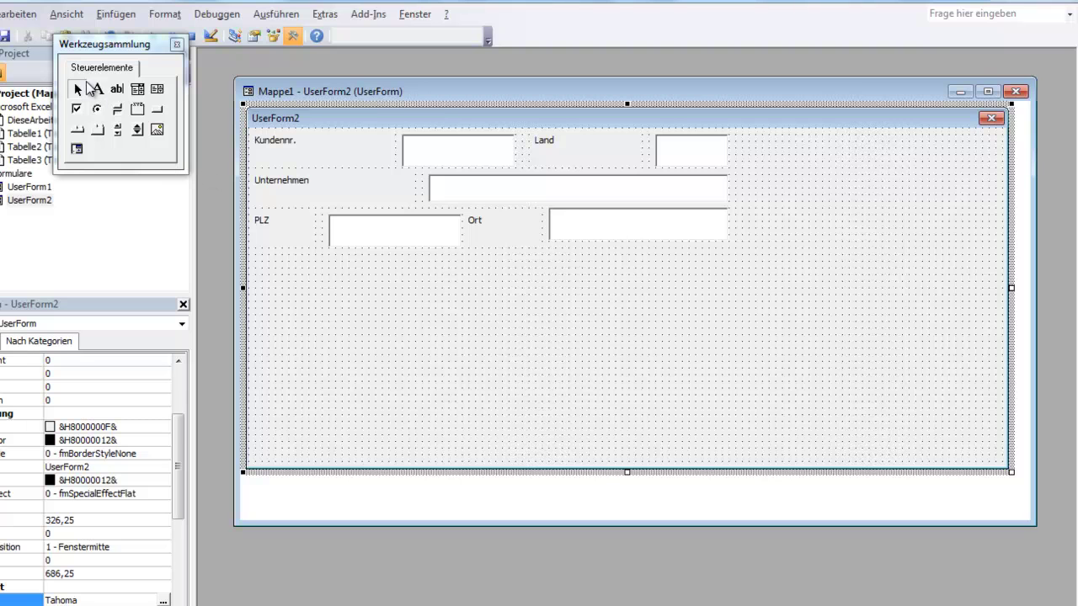
# Step: Draw Label6 under the PLZ row with a wide text box beside it
pyautogui.click(97, 91)
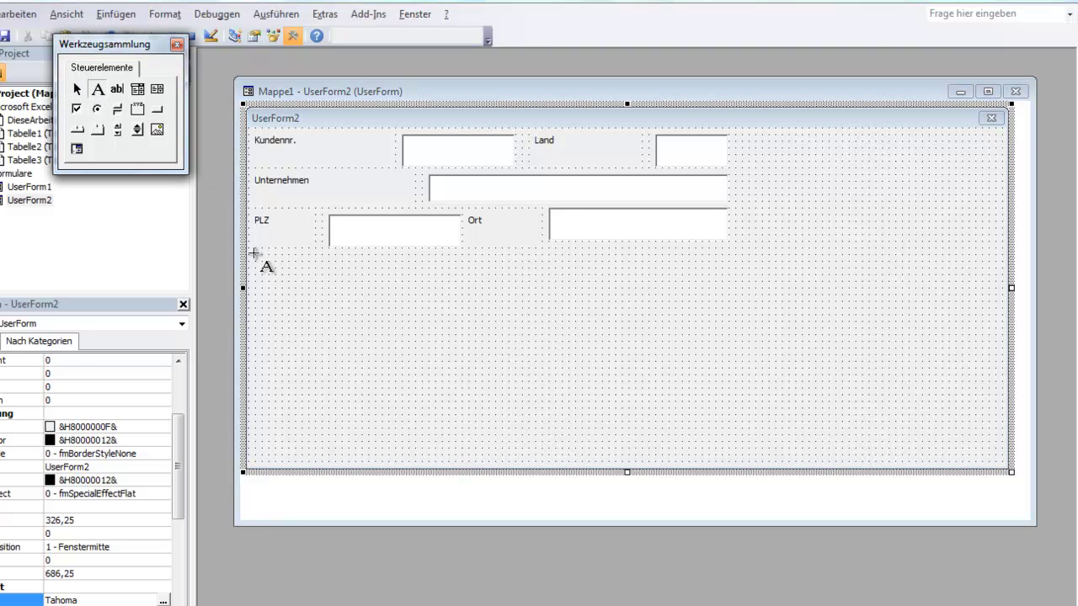
pyautogui.moveTo(254, 253); pyautogui.dragTo(399, 284)
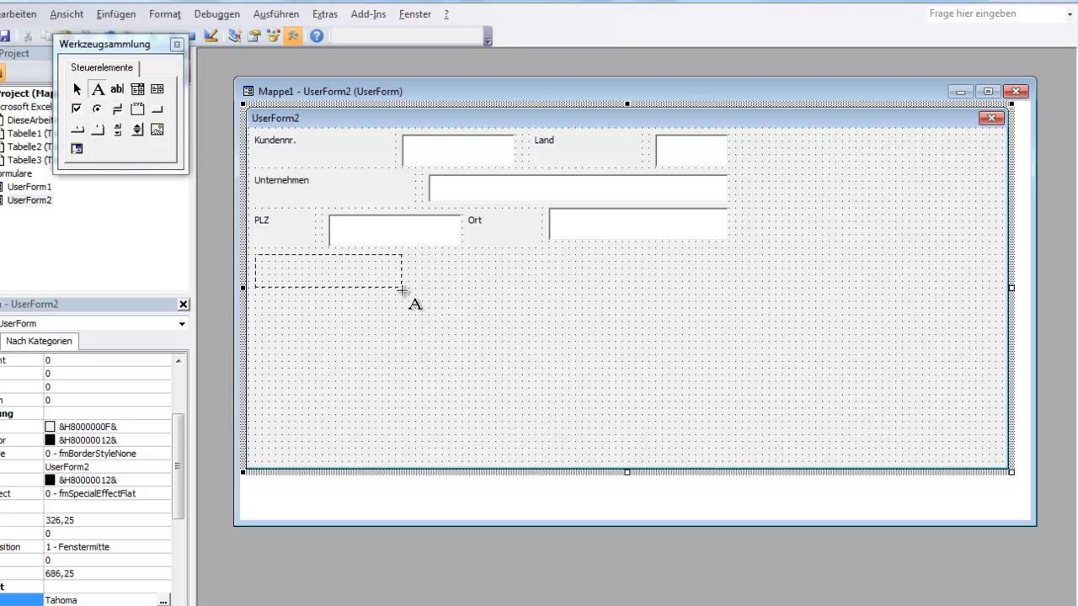
pyautogui.moveTo(399, 285); pyautogui.dragTo(412, 290)
pyautogui.click(117, 88)
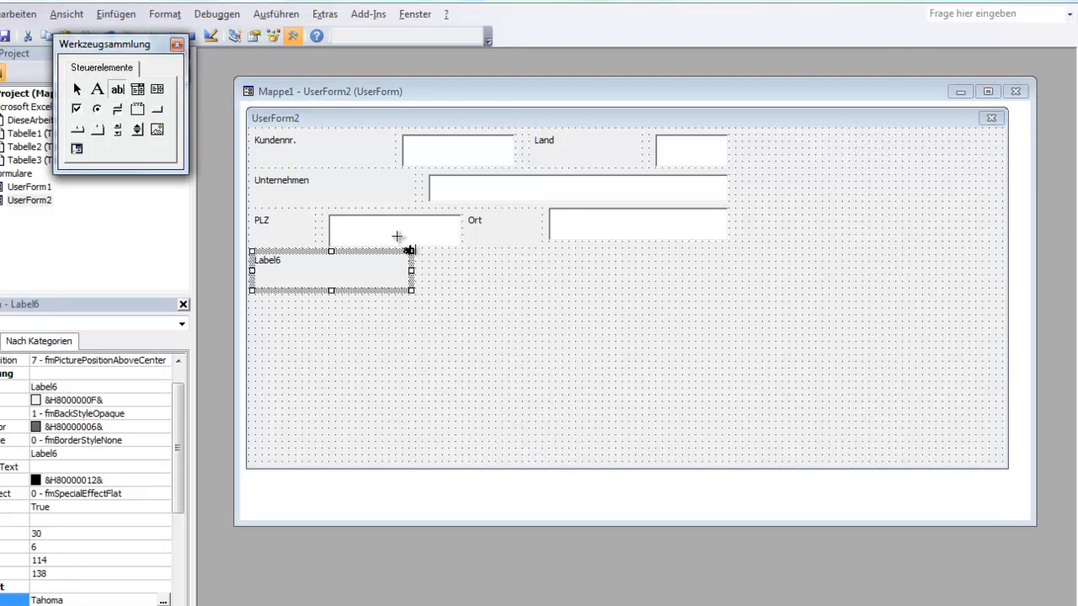
pyautogui.moveTo(422, 255); pyautogui.dragTo(729, 290)
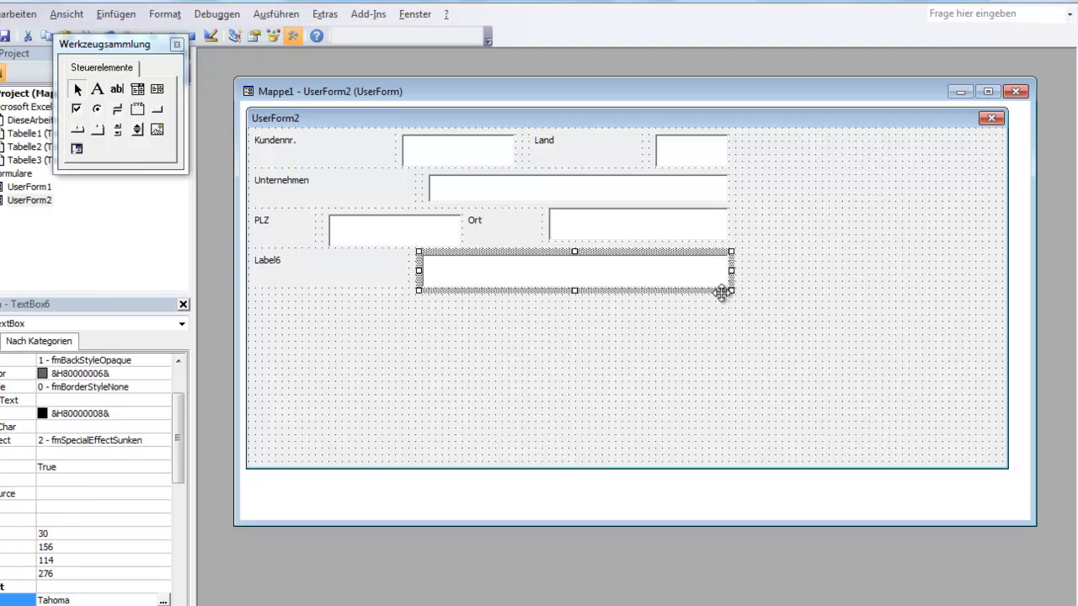
pyautogui.click(500, 348)
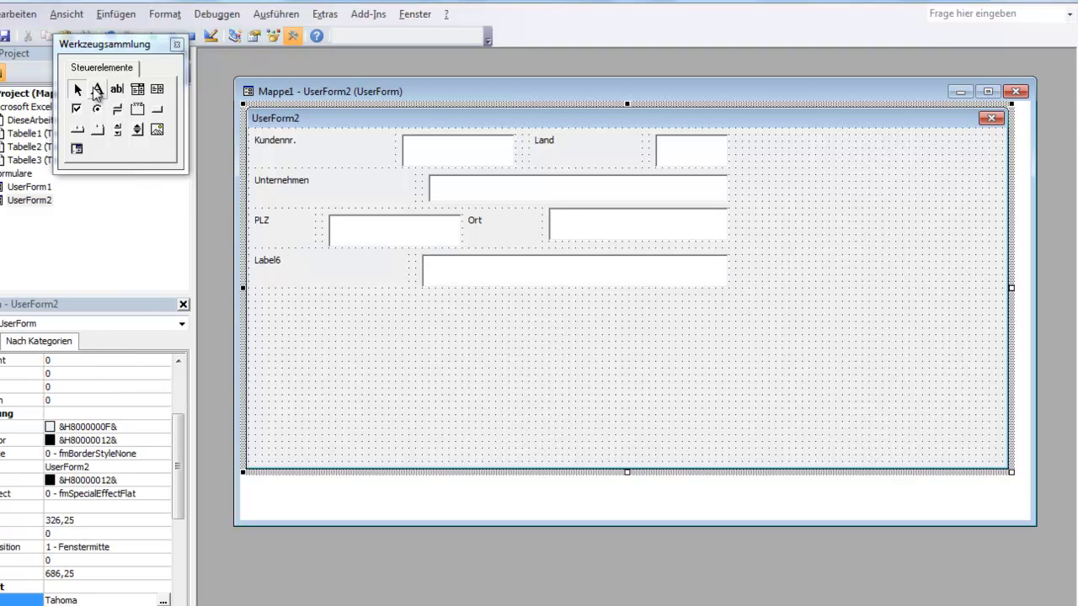
pyautogui.click(98, 88)
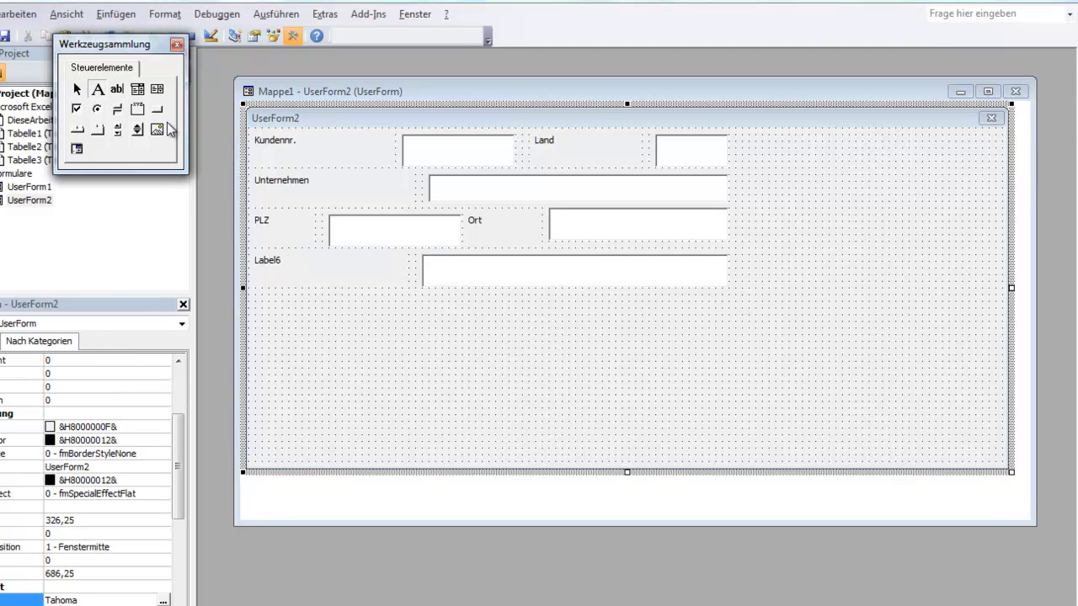
# Step: Draw Label7 below Label6 and Label8 below Label7
pyautogui.click(256, 295)
pyautogui.moveTo(256, 295); pyautogui.dragTo(363, 321)
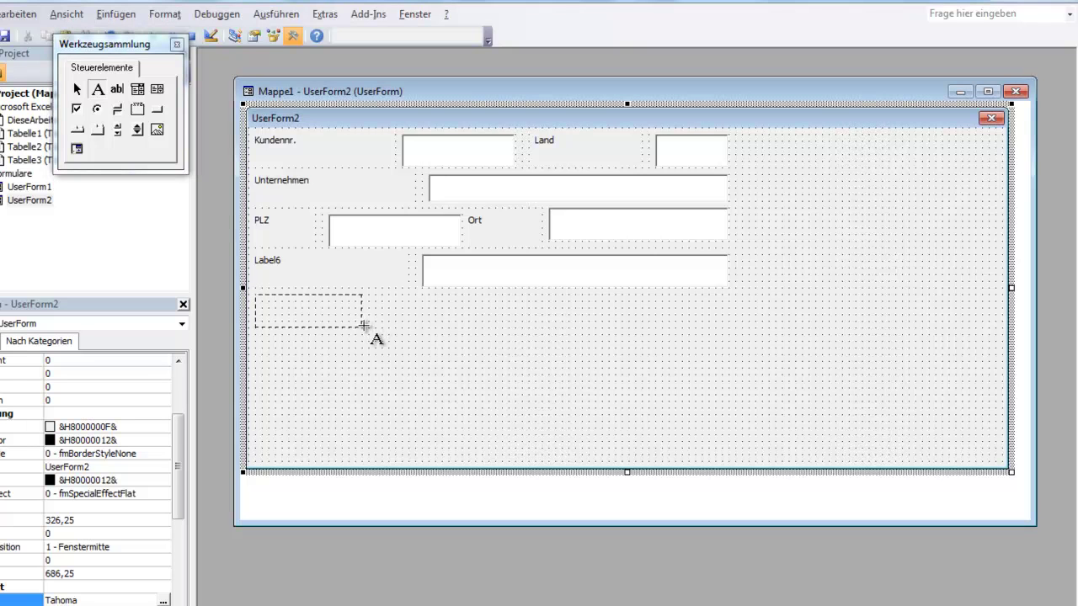
pyautogui.moveTo(363, 322); pyautogui.dragTo(365, 328)
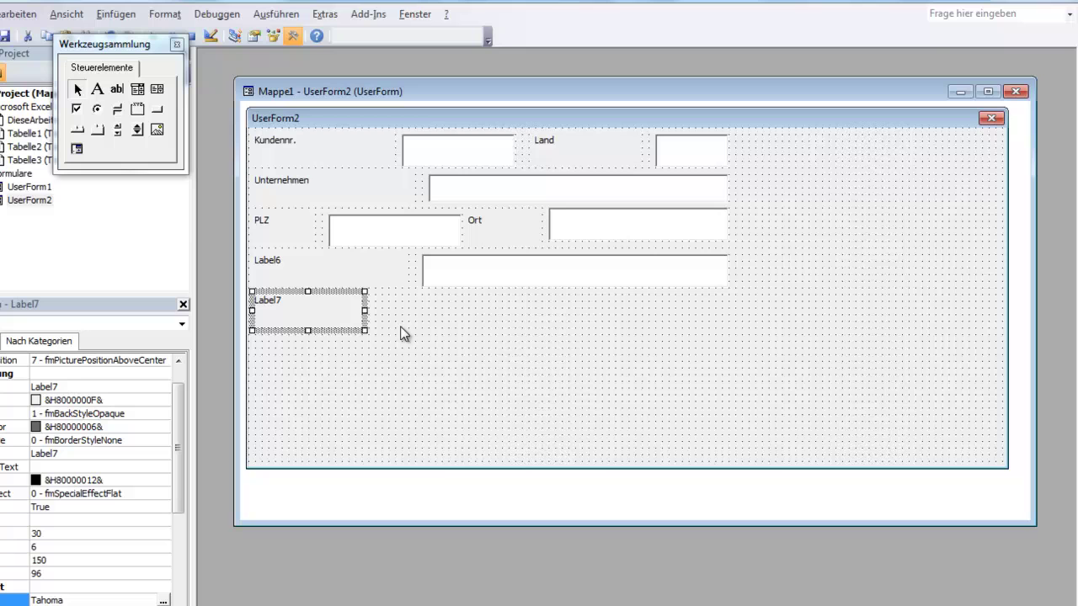
pyautogui.click(98, 88)
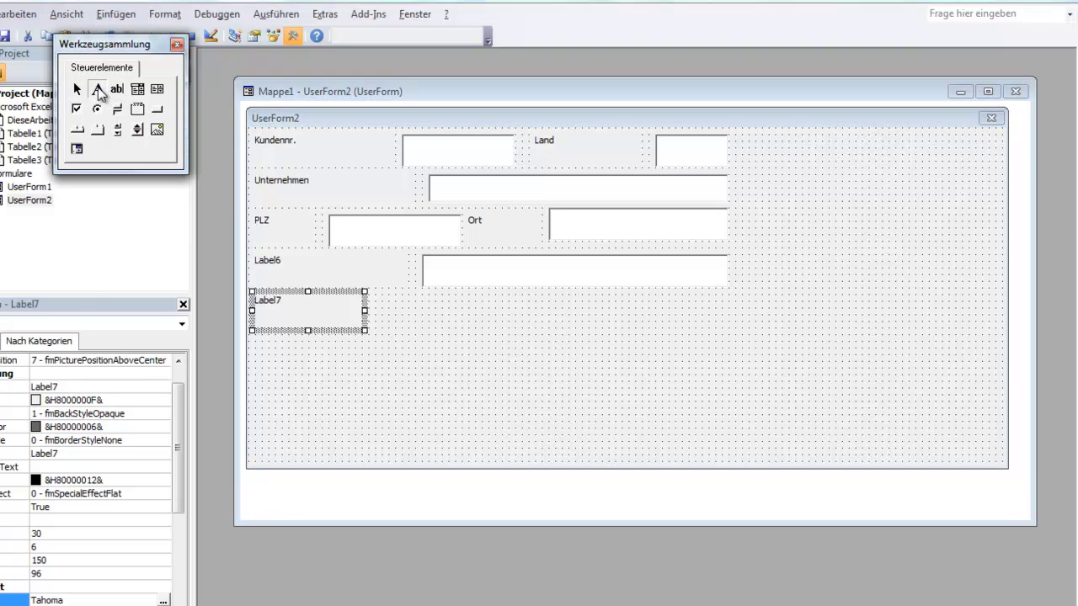
pyautogui.click(253, 342)
pyautogui.moveTo(253, 342); pyautogui.dragTo(368, 370)
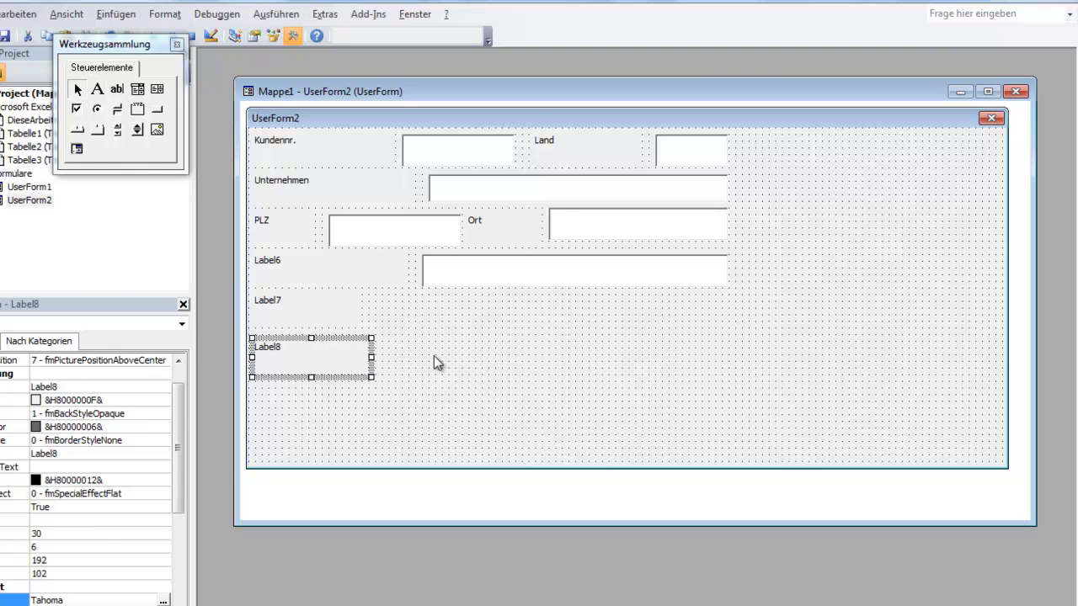
pyautogui.click(429, 359)
# Step: Draw a text box beside Label7, then copy and paste it and place the copy beside Label8
pyautogui.click(117, 89)
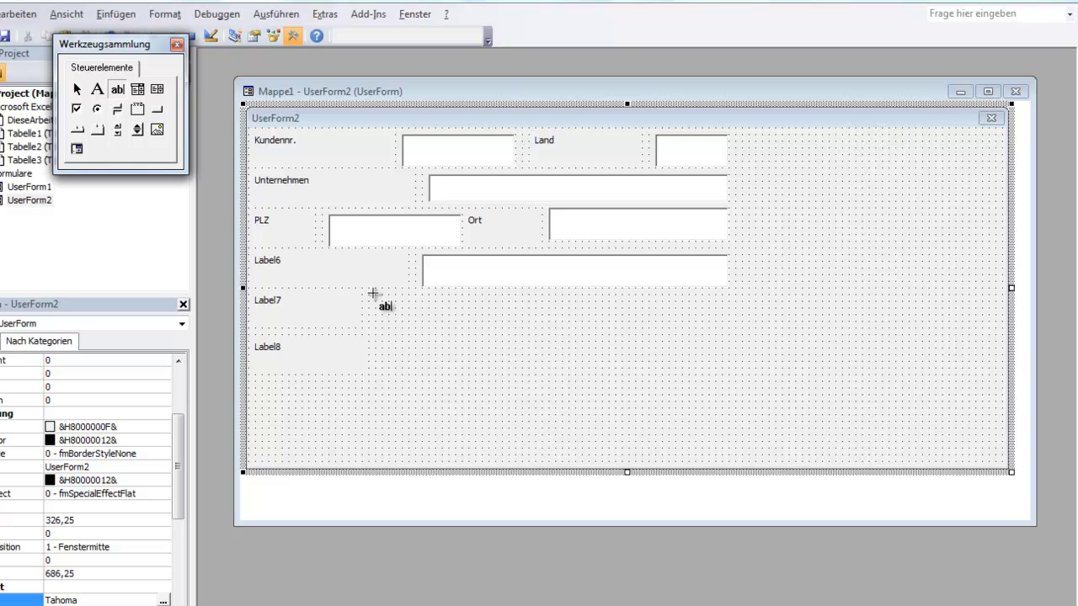
pyautogui.moveTo(375, 295); pyautogui.dragTo(579, 330)
pyautogui.rightClick(481, 320)
pyautogui.click(516, 333)
pyautogui.rightClick(654, 338)
pyautogui.click(662, 368)
pyautogui.moveTo(561, 306); pyautogui.dragTo(412, 370)
pyautogui.click(615, 364)
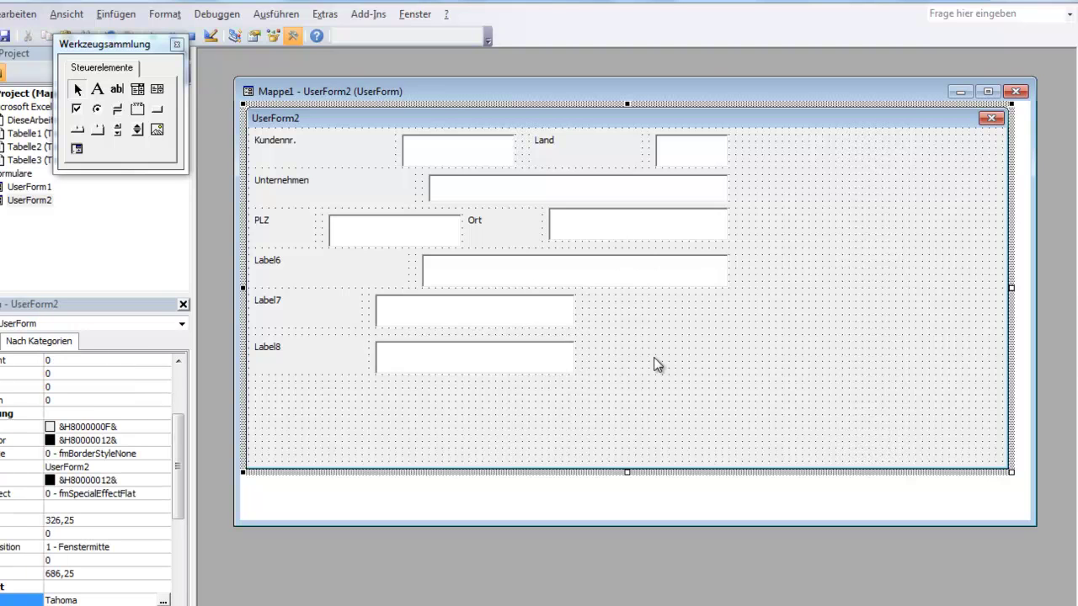
pyautogui.click(464, 369)
pyautogui.hotkey('shift', 'Tab')
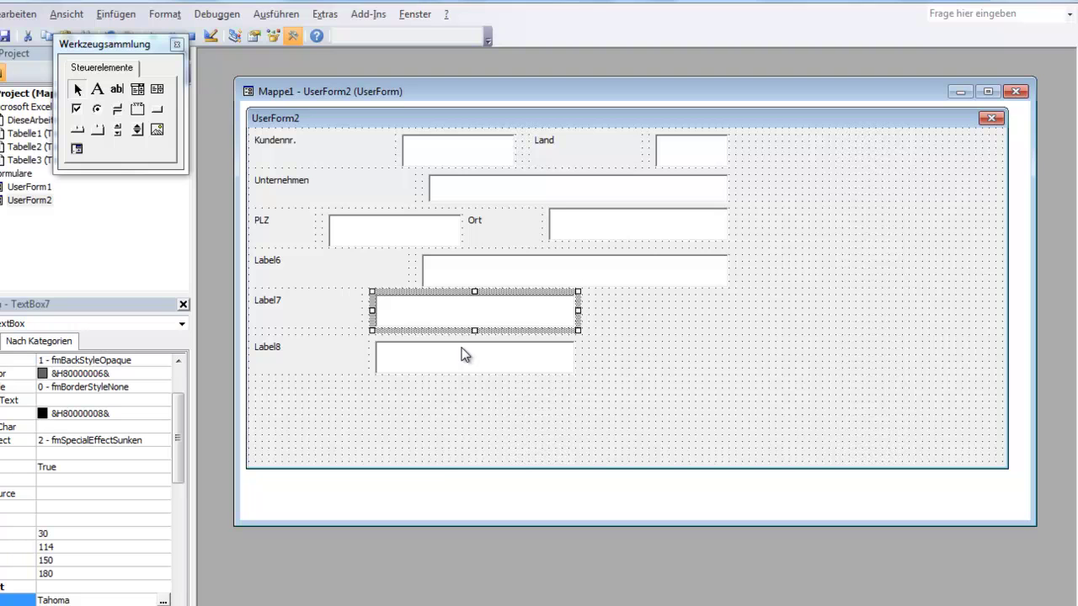
pyautogui.click(482, 354)
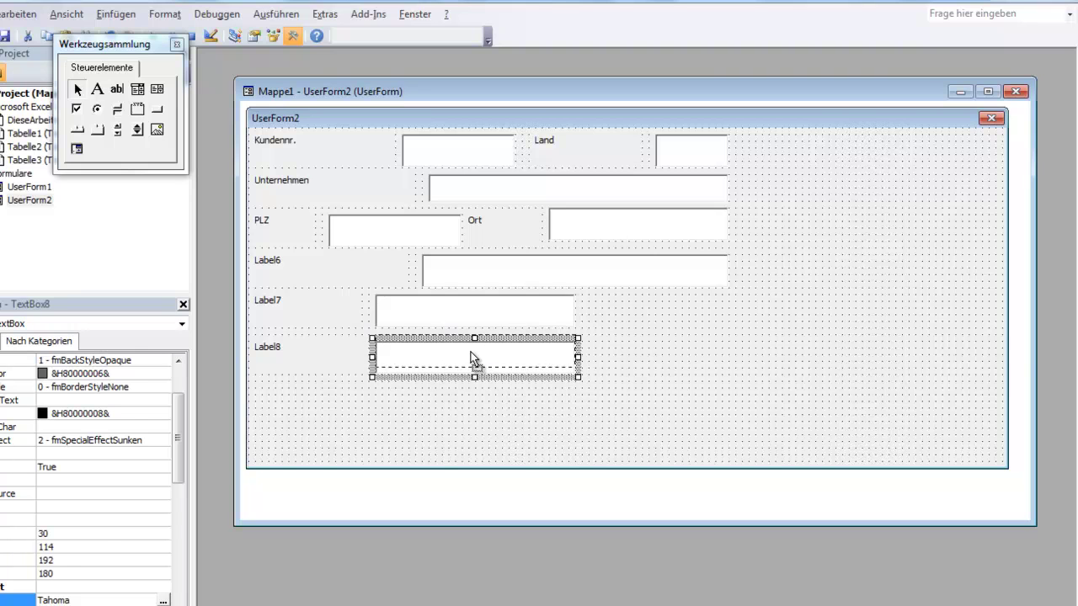
pyautogui.click(614, 358)
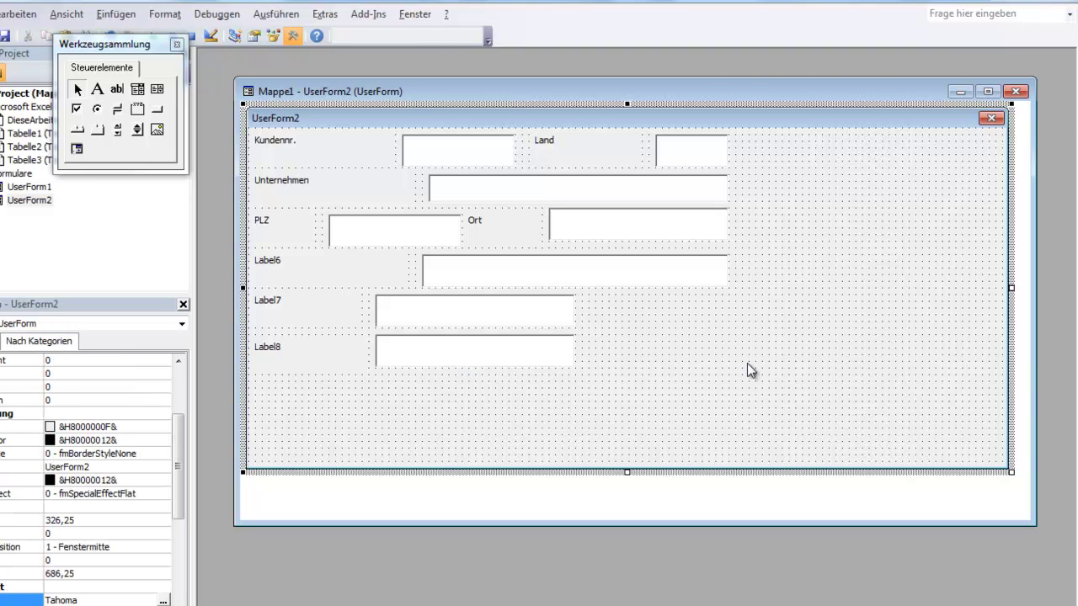
# Step: Narrow the form, make it slightly taller, and draw a 'Kunden löschen' button below the Label8 row
pyautogui.moveTo(1011, 288); pyautogui.dragTo(746, 288)
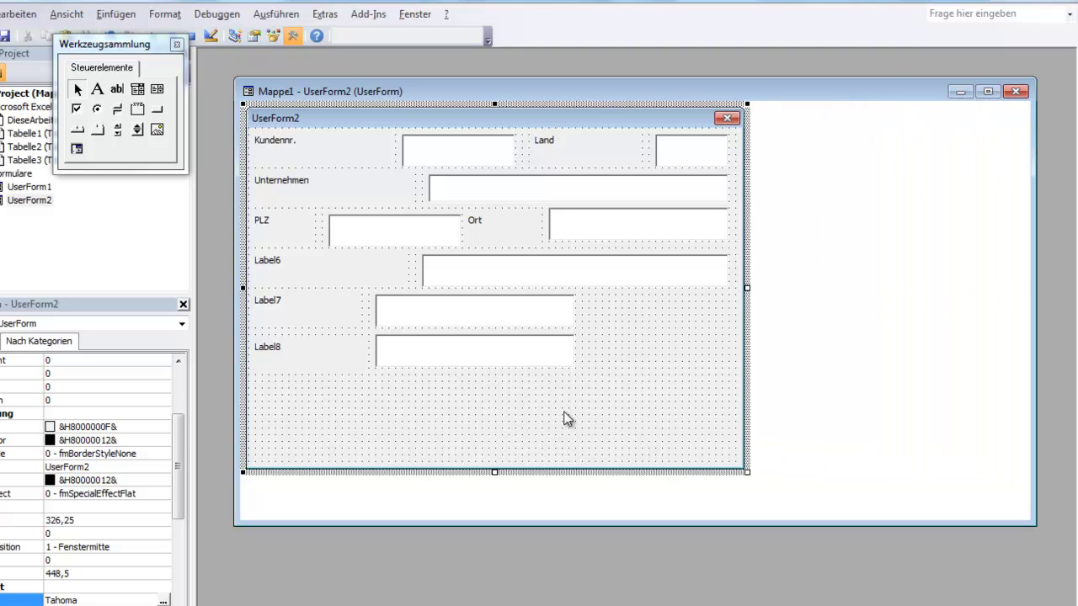
pyautogui.moveTo(495, 471); pyautogui.dragTo(492, 483)
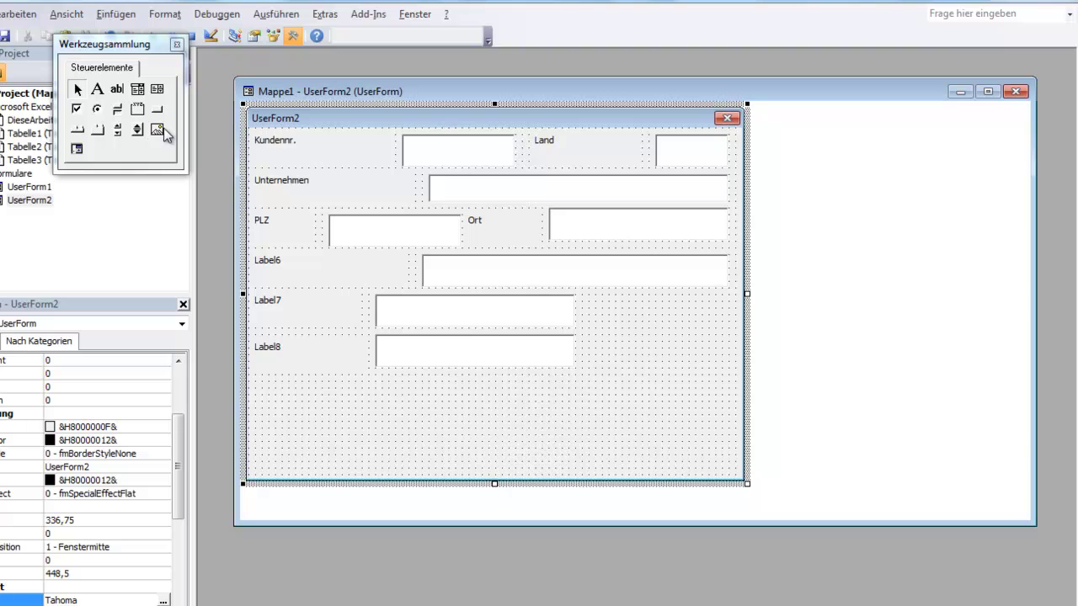
pyautogui.click(158, 110)
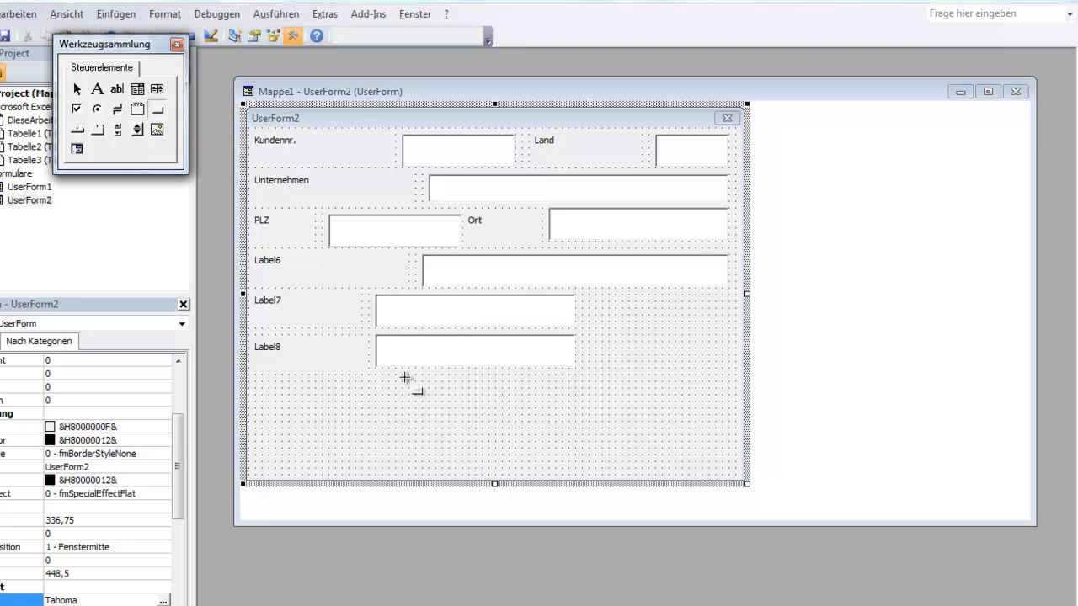
pyautogui.moveTo(408, 375); pyautogui.dragTo(580, 407)
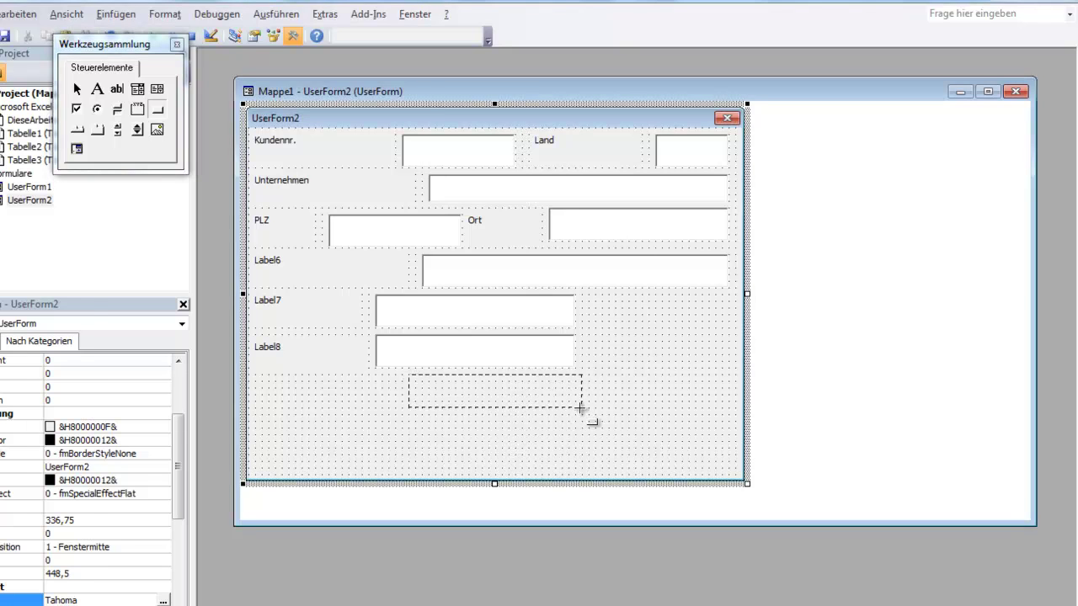
pyautogui.moveTo(580, 407); pyautogui.dragTo(583, 409)
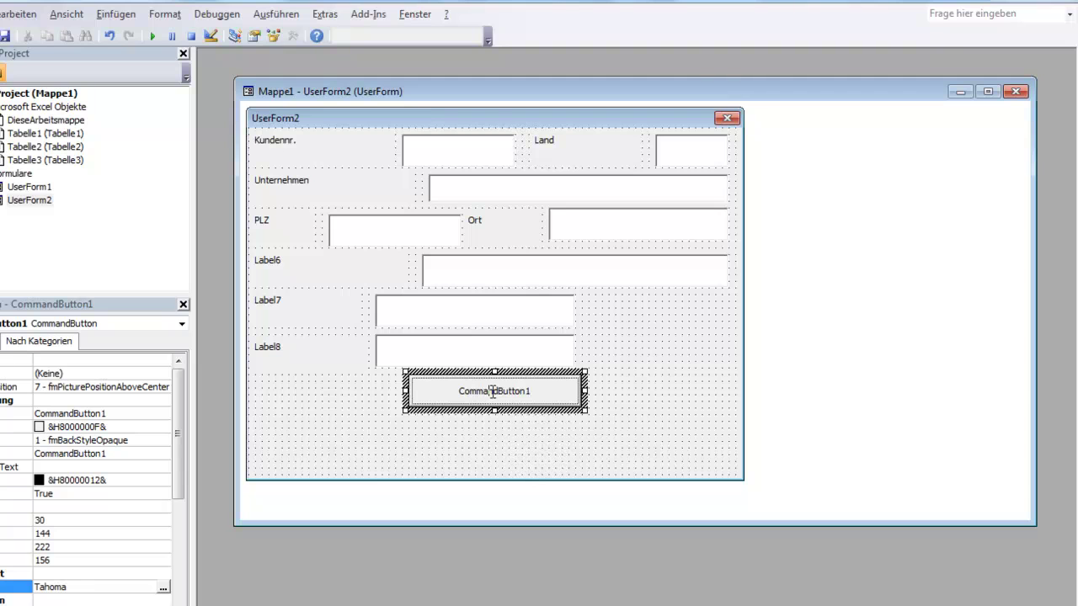
pyautogui.doubleClick(492, 391)
pyautogui.write('Kunden löschen')
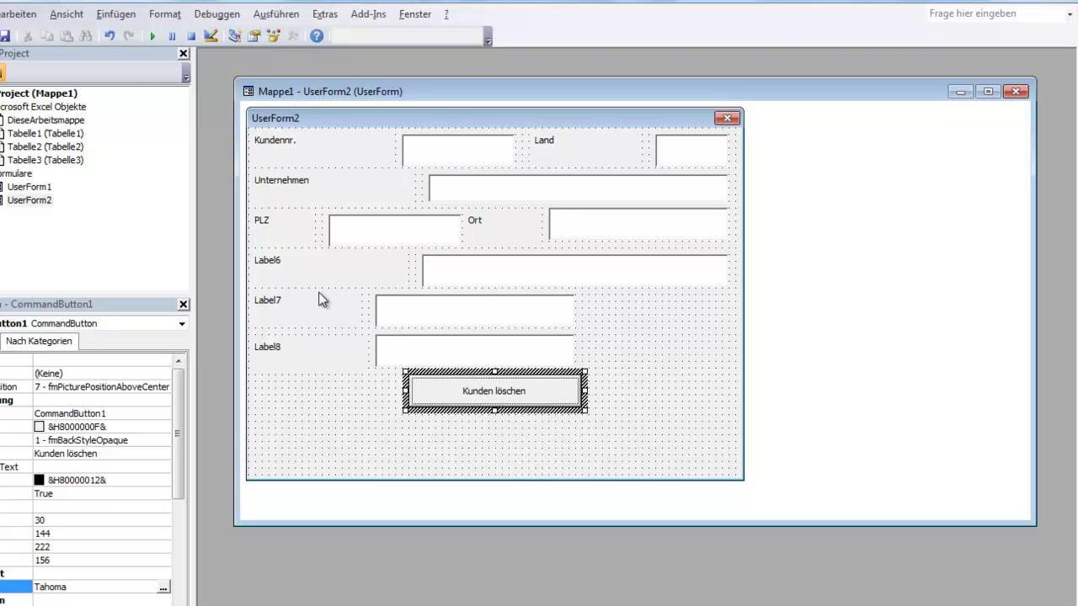
# Step: Caption Label6, Label7 and Label8 as 'Straße', 'Telefon' and 'Fax'
pyautogui.click(274, 266)
pyautogui.click(273, 265)
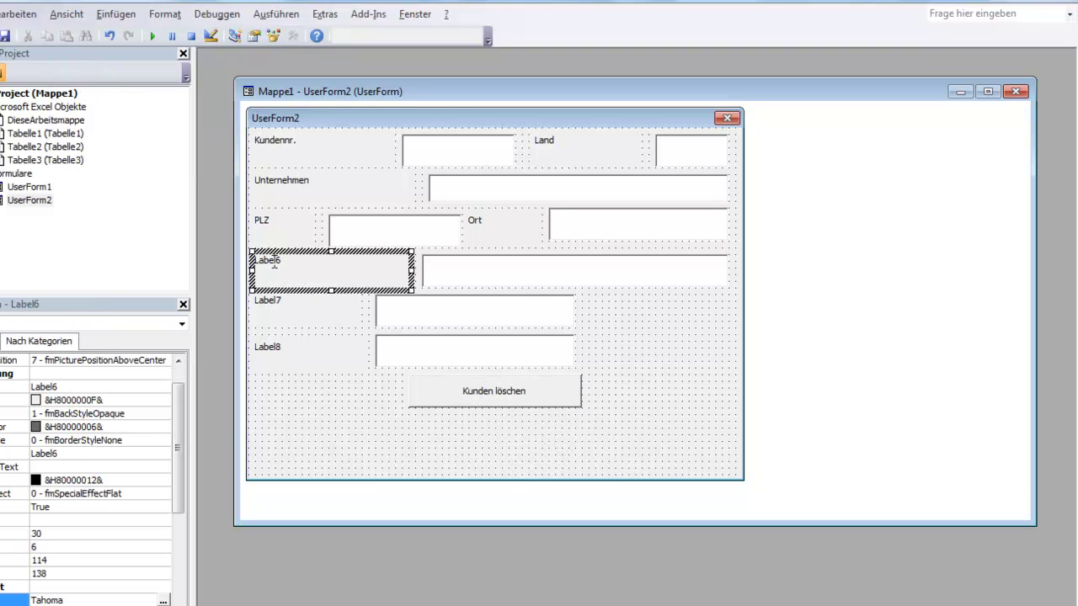
pyautogui.write('S')
pyautogui.write('traße')
pyautogui.click(271, 308)
pyautogui.click(271, 301)
pyautogui.doubleClick(271, 303)
pyautogui.write('Telefon')
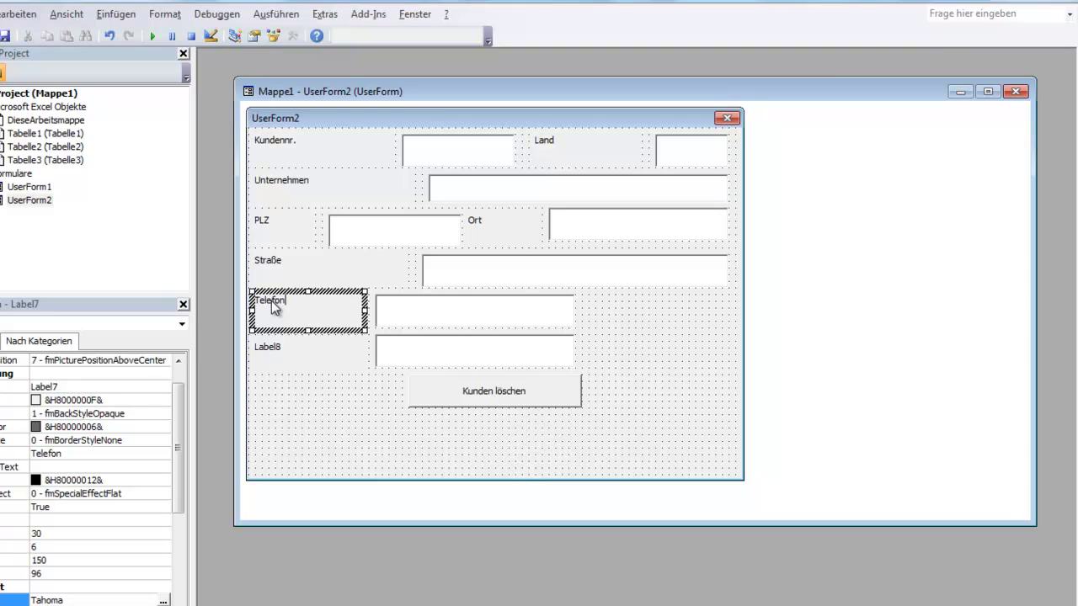
pyautogui.click(270, 352)
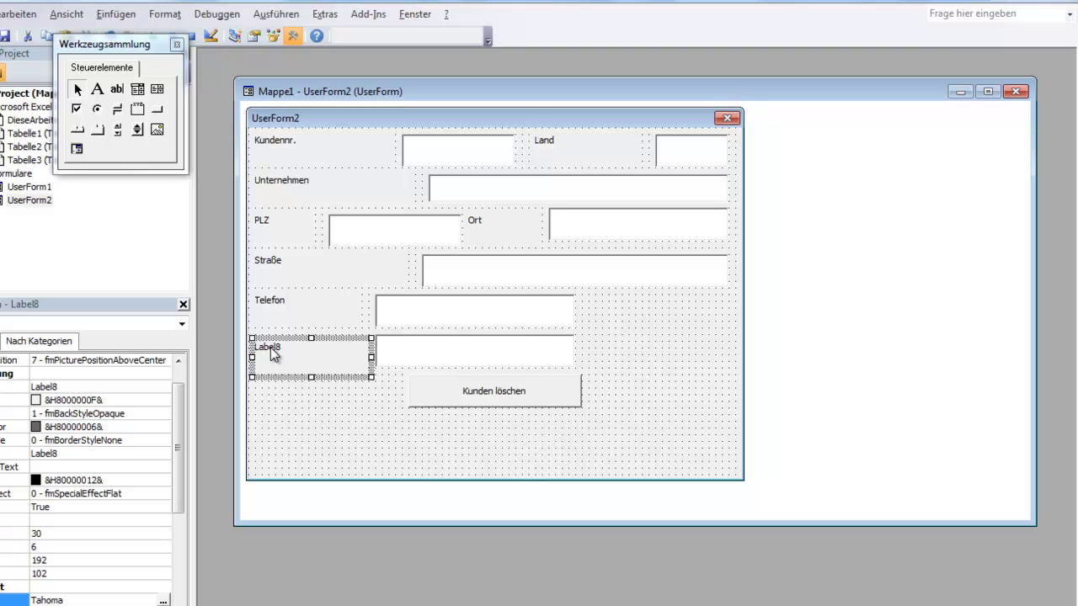
pyautogui.click(270, 347)
pyautogui.doubleClick(270, 347)
pyautogui.write('Fax')
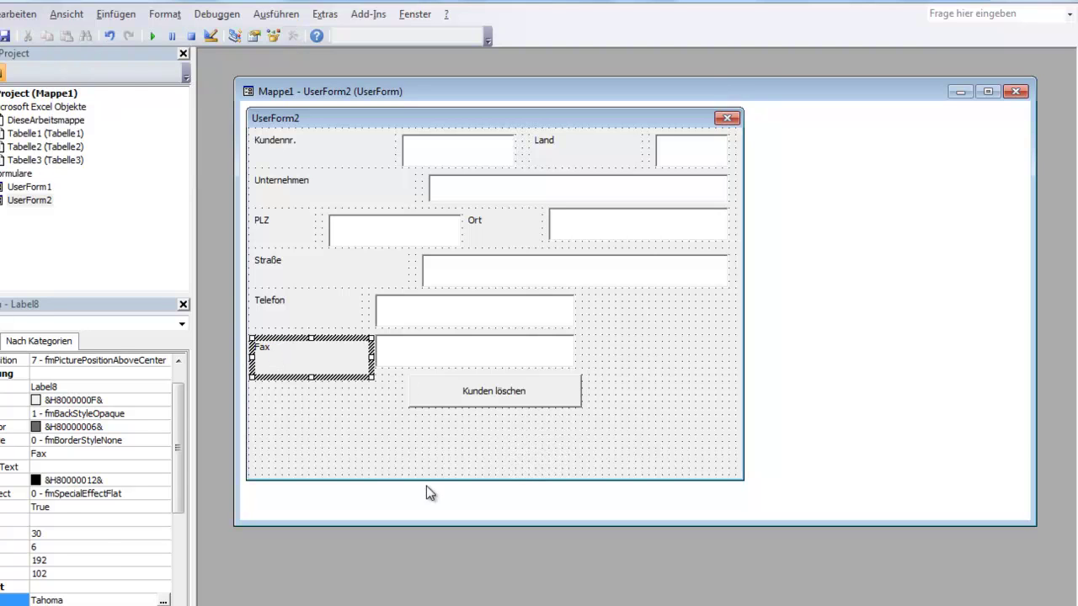
pyautogui.click(426, 486)
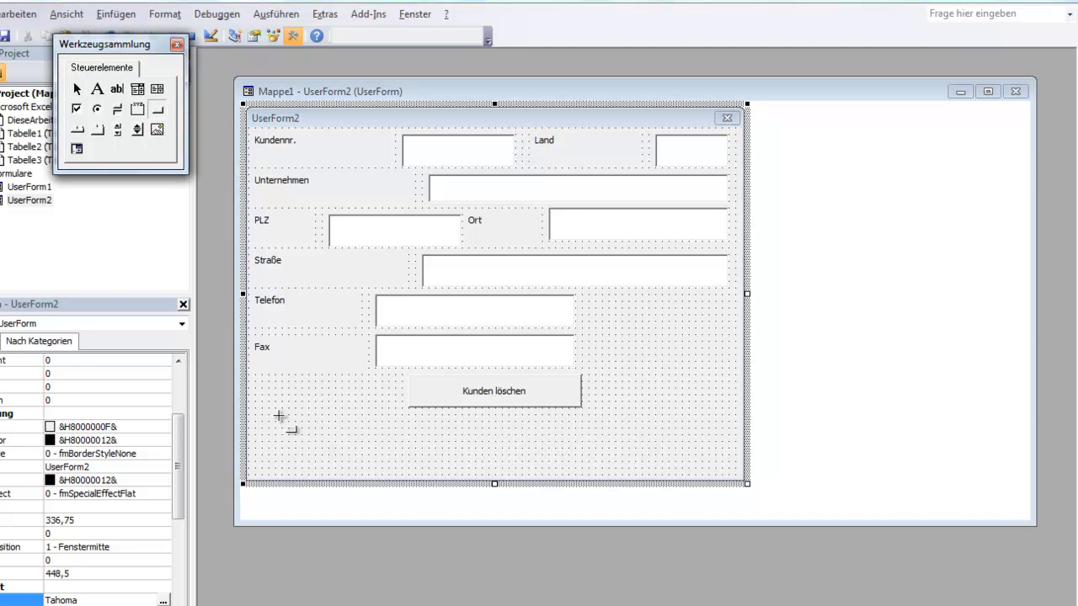
# Step: Draw a button under Kunden löschen and paste a copy beside it on the bottom right
pyautogui.moveTo(288, 415); pyautogui.dragTo(462, 448)
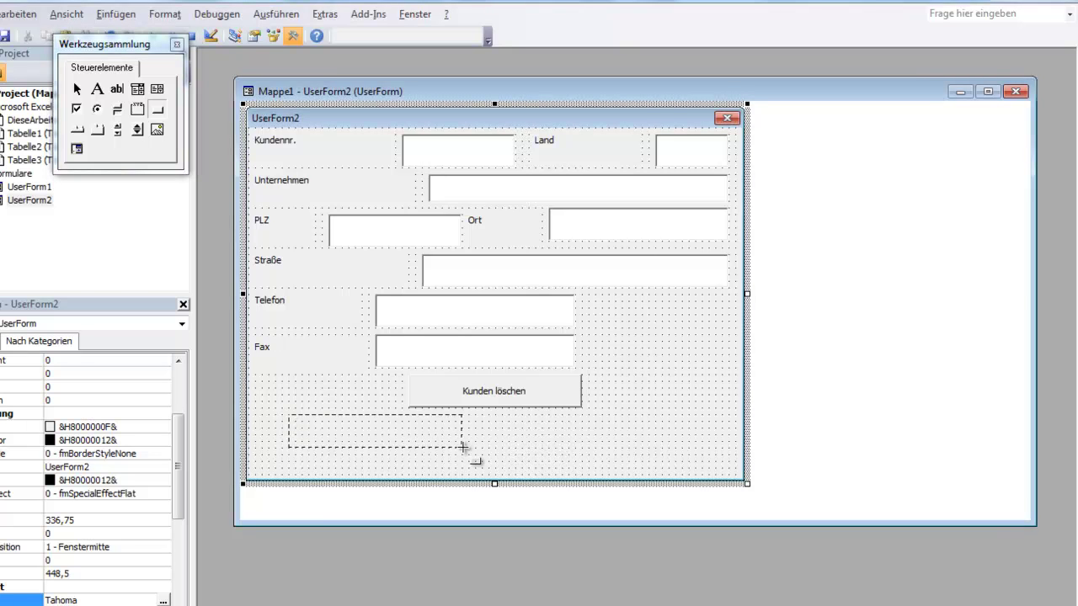
pyautogui.moveTo(463, 447); pyautogui.dragTo(463, 448)
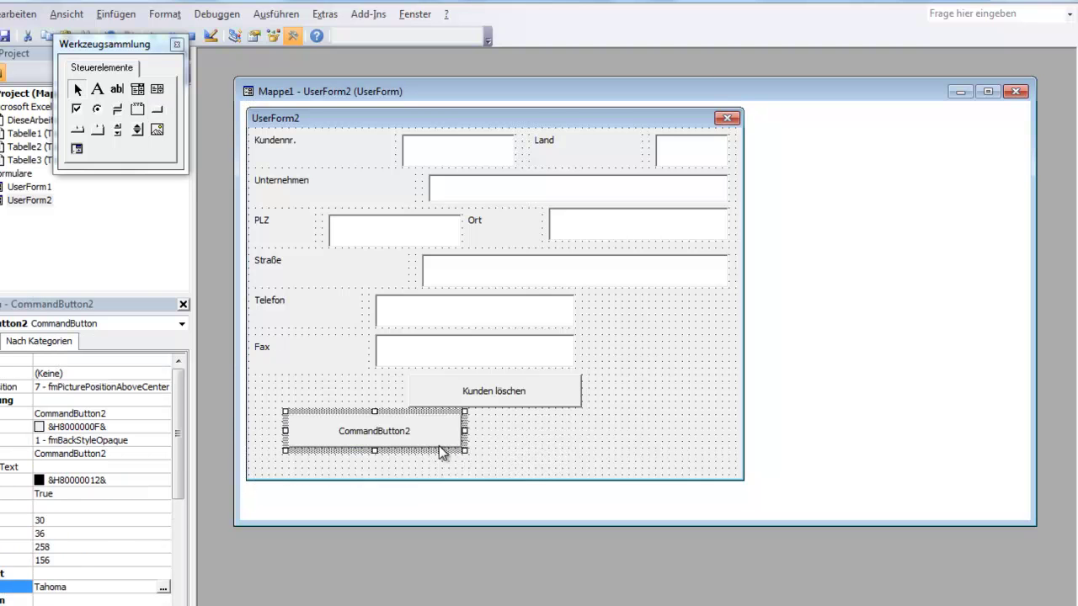
pyautogui.rightClick(412, 433)
pyautogui.click(460, 245)
pyautogui.rightClick(581, 436)
pyautogui.click(619, 464)
pyautogui.moveTo(497, 313); pyautogui.dragTo(578, 444)
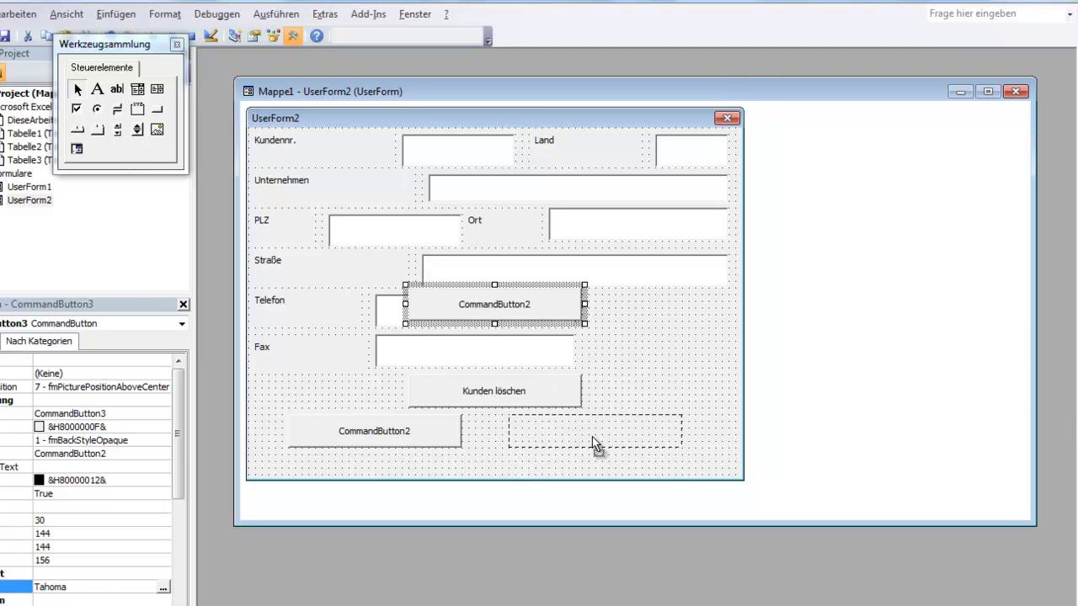
pyautogui.moveTo(599, 436); pyautogui.dragTo(599, 436)
pyautogui.click(620, 412)
# Step: Caption the bottom-left button 'Speichern' and the bottom-right button 'Abbrechen'
pyautogui.click(382, 434)
pyautogui.click(383, 435)
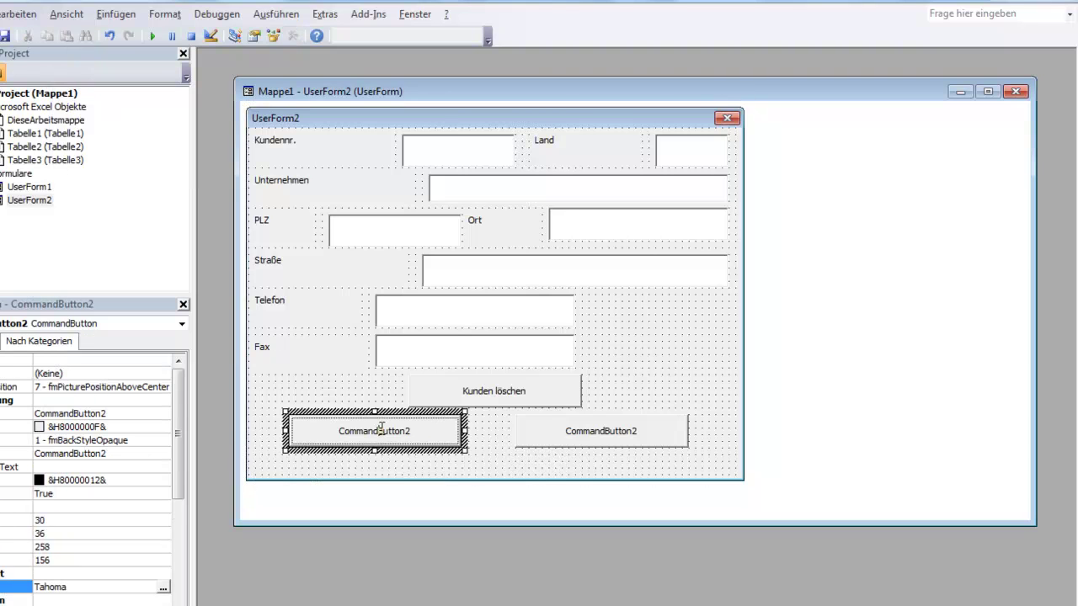
pyautogui.doubleClick(381, 433)
pyautogui.write('Speichern')
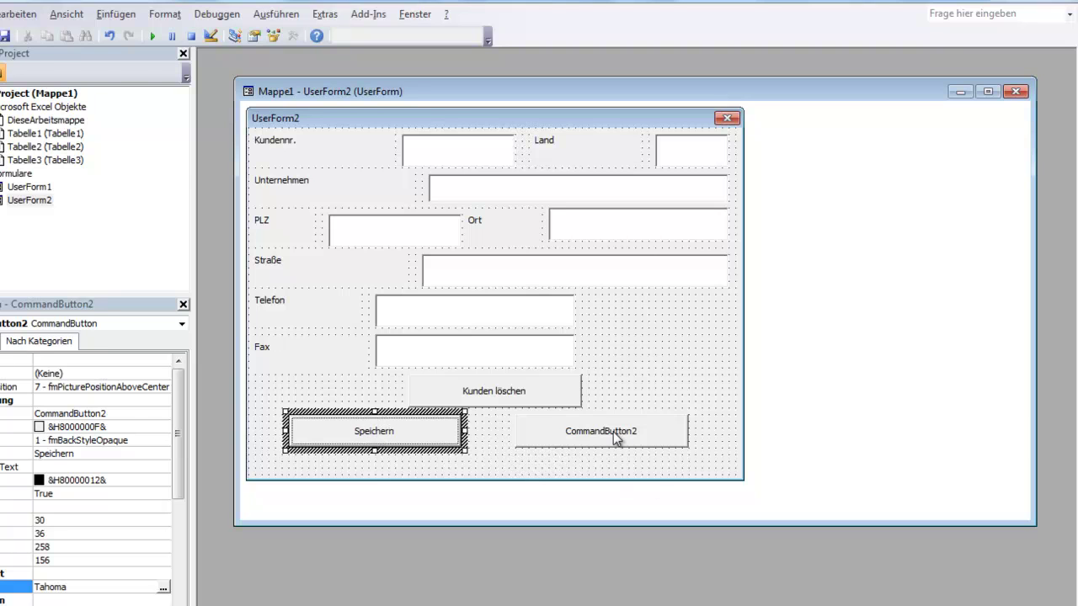
pyautogui.click(609, 435)
pyautogui.click(610, 436)
pyautogui.doubleClick(608, 433)
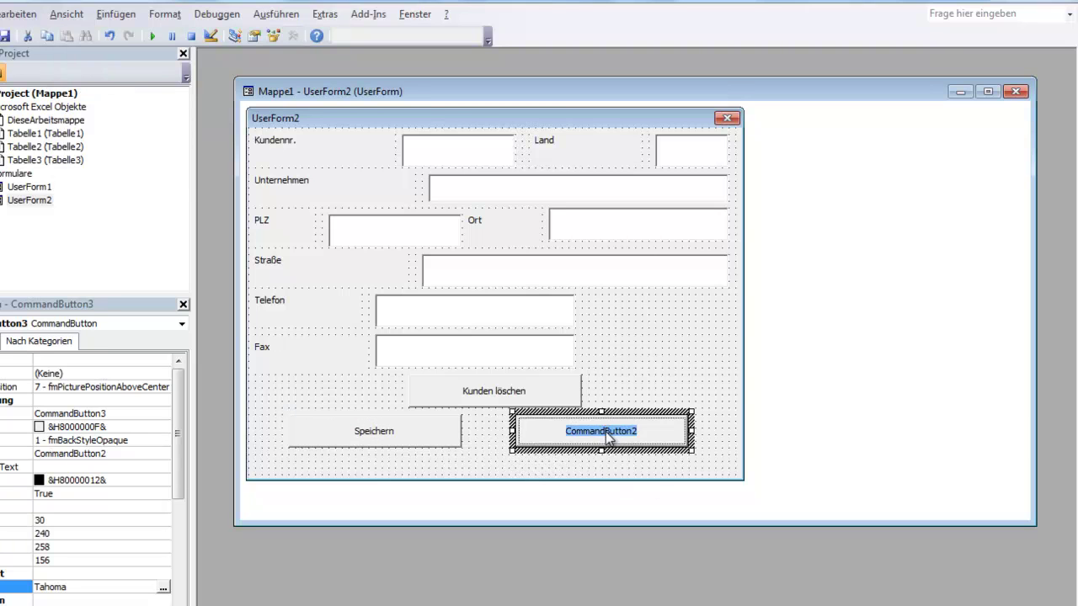
pyautogui.write('Ab')
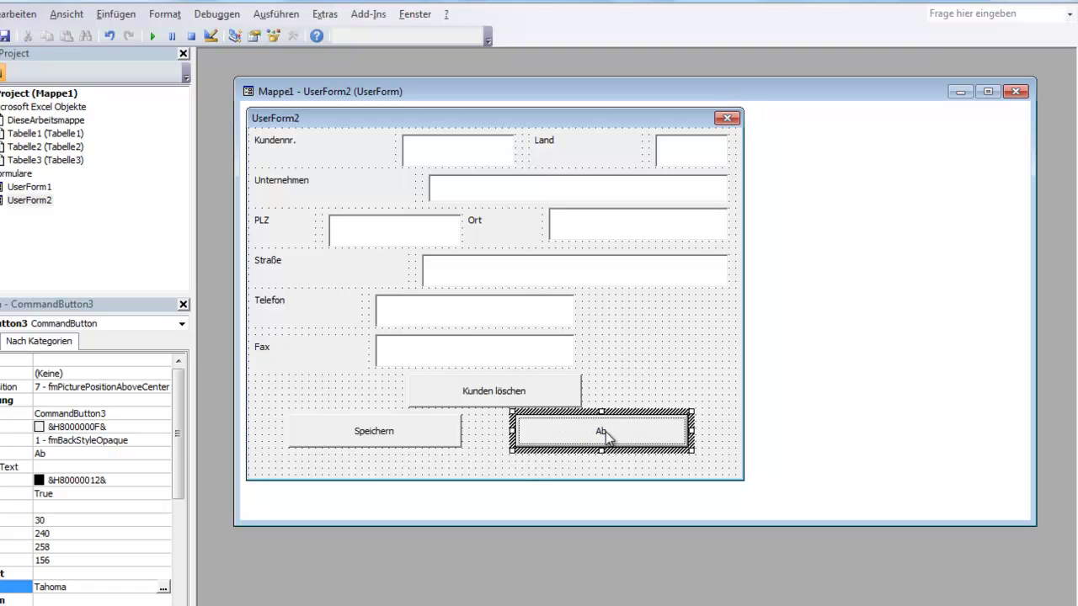
pyautogui.write('brechen')
# Step: Set all the form's labels and buttons to 16 pt font and narrow the designer window around the form
pyautogui.moveTo(710, 473); pyautogui.dragTo(293, 141)
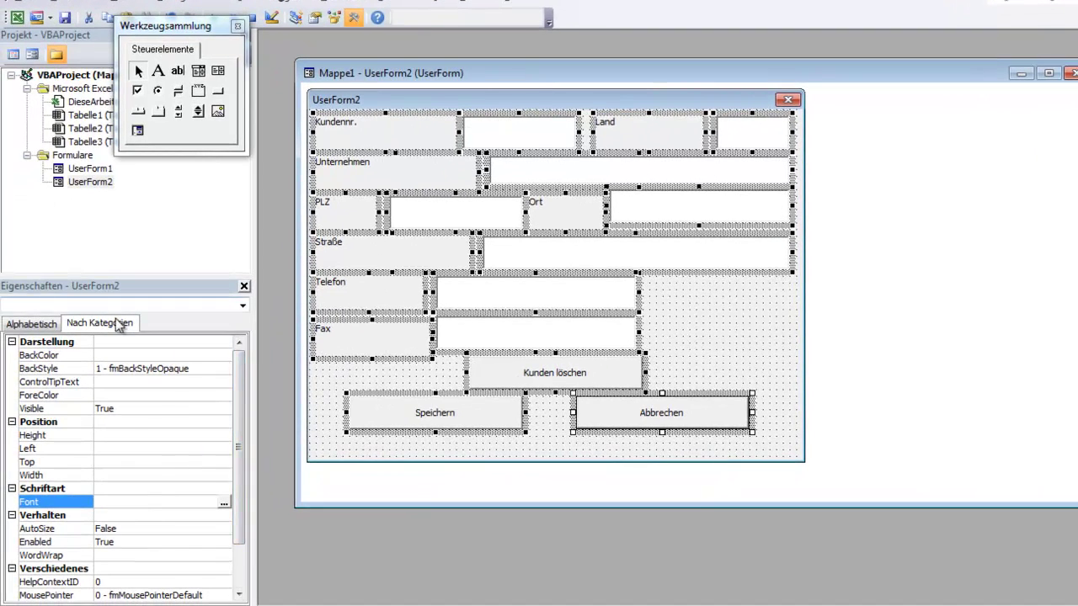
pyautogui.moveTo(239, 354); pyautogui.dragTo(240, 402)
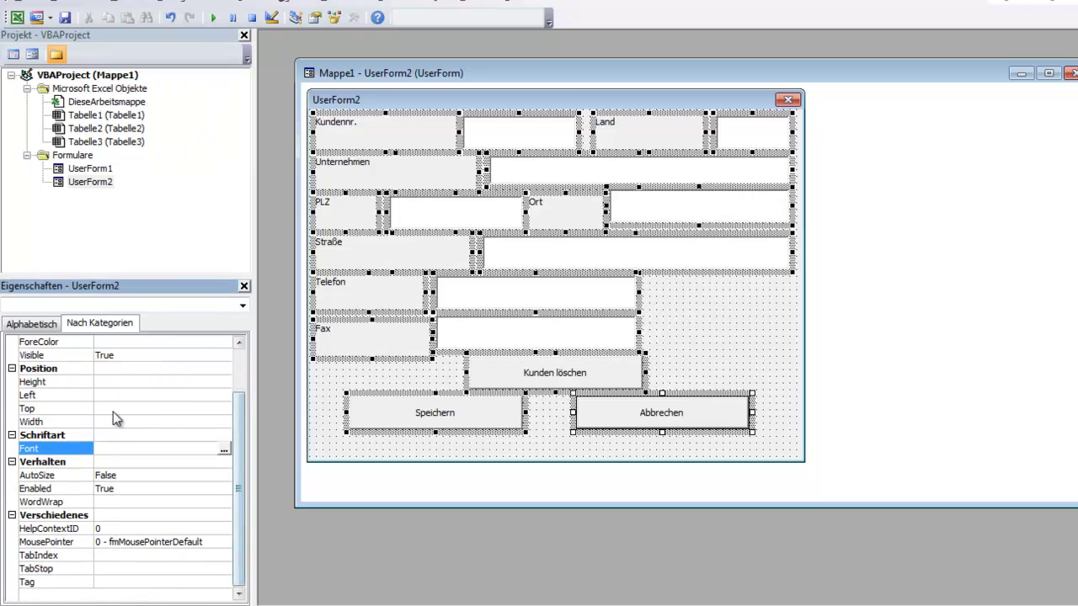
pyautogui.click(224, 450)
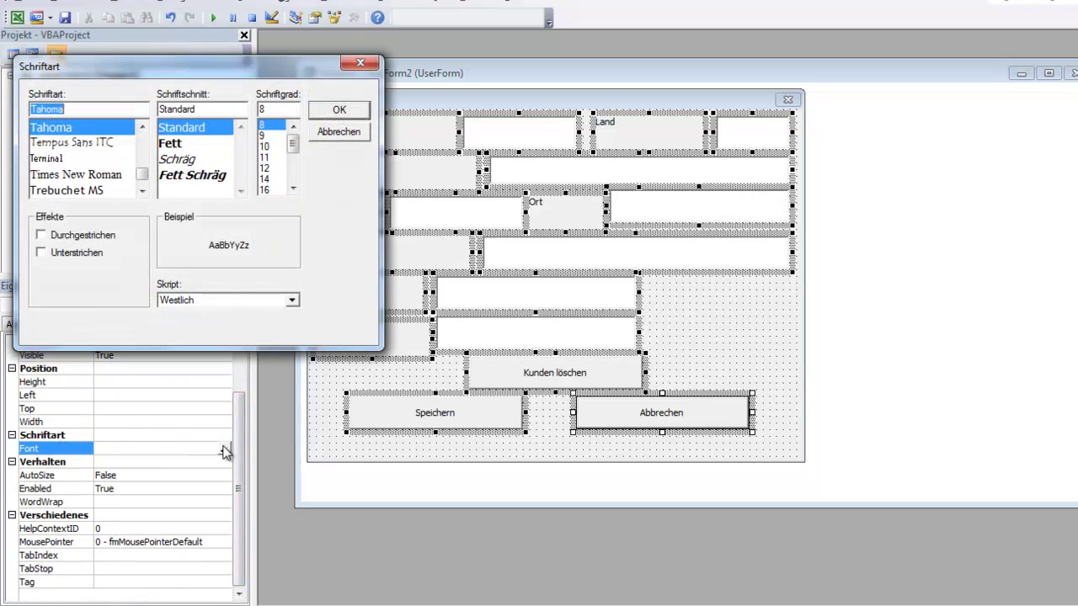
pyautogui.click(268, 190)
pyautogui.click(335, 110)
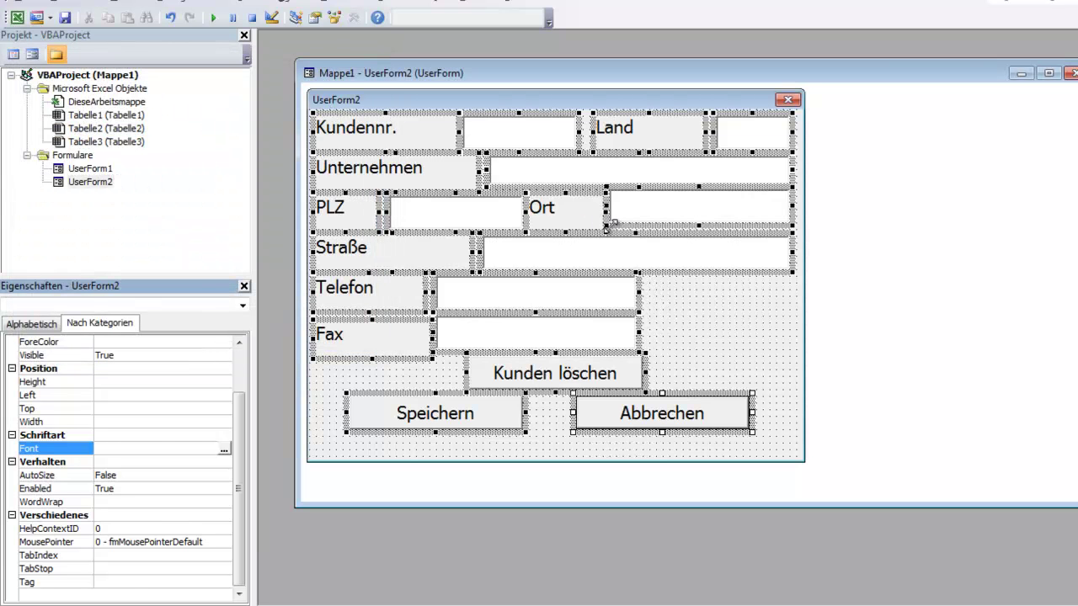
pyautogui.click(700, 297)
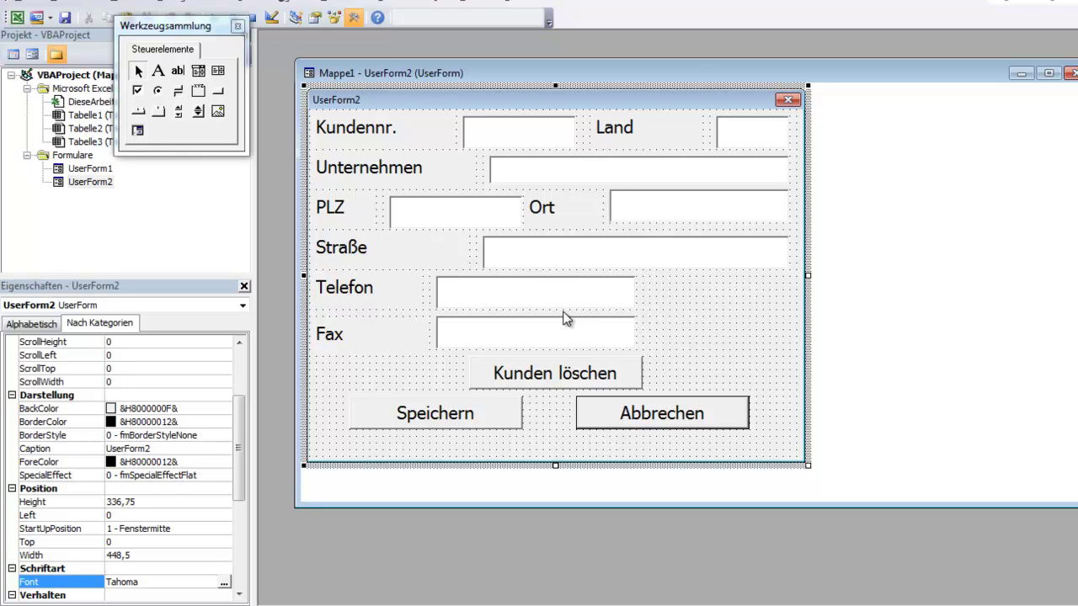
pyautogui.moveTo(1077, 264); pyautogui.dragTo(843, 263)
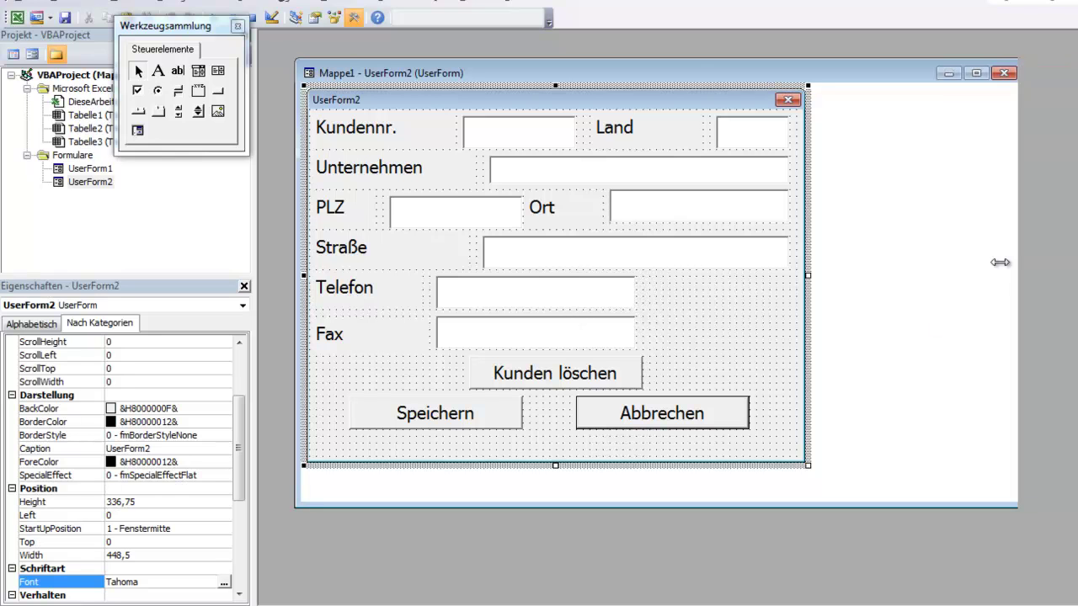